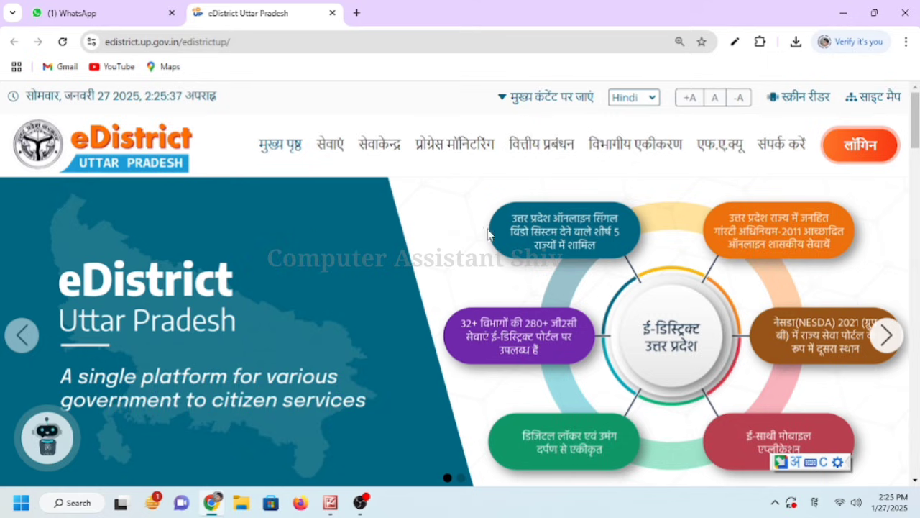
Open the eDistrict portal edistrict.up.gov.in/edistrictup/ in a new browser tab
{"action": "left_click", "coordinate": [357, 13]}
{"action": "type", "text": "edis"}
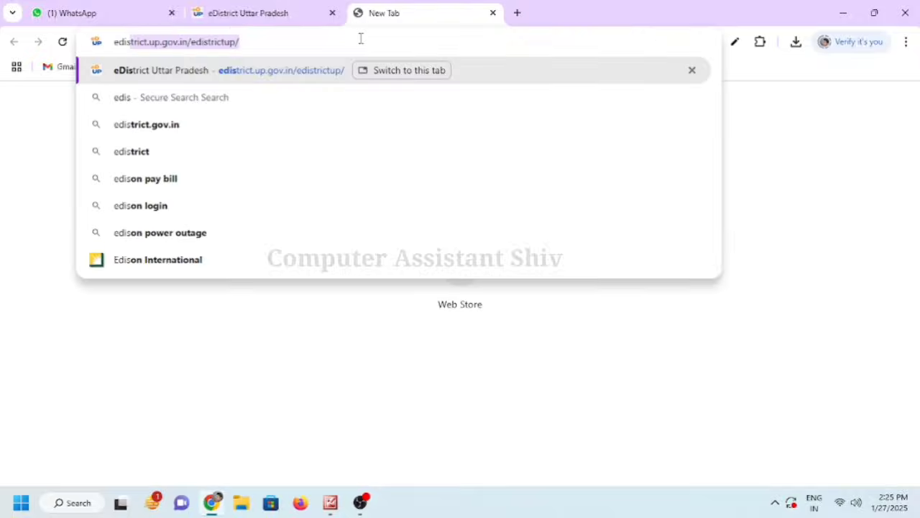
{"action": "key", "text": "Return"}
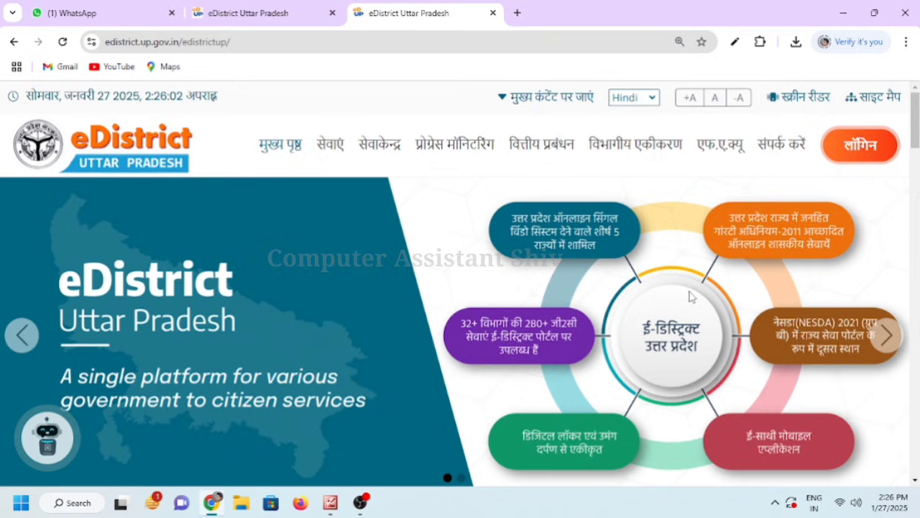
Scroll the home page down to the अन्य सेवाएँ एवं डाउनलोड section
{"action": "scroll", "coordinate": [690, 297], "scroll_direction": "down", "scroll_amount": 5}
{"action": "scroll", "coordinate": [688, 307], "scroll_direction": "up", "scroll_amount": 2}
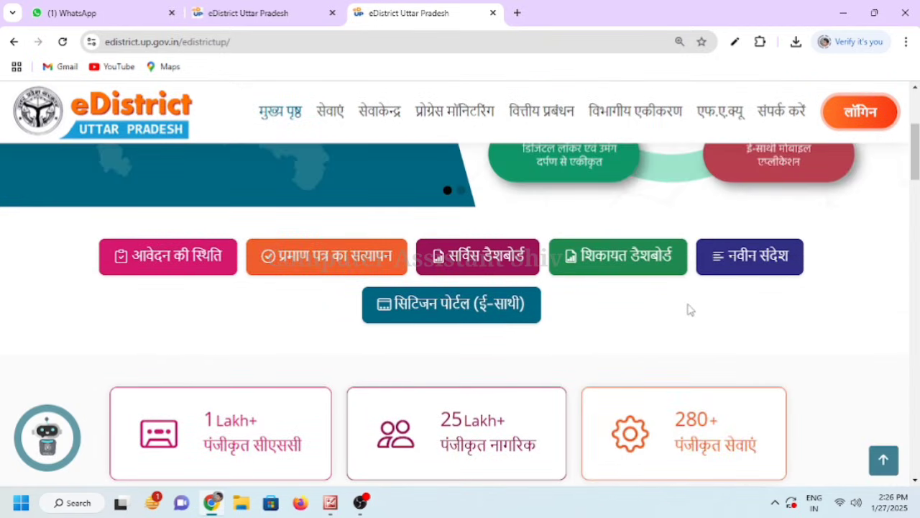
{"action": "scroll", "coordinate": [690, 310], "scroll_direction": "down", "scroll_amount": 5}
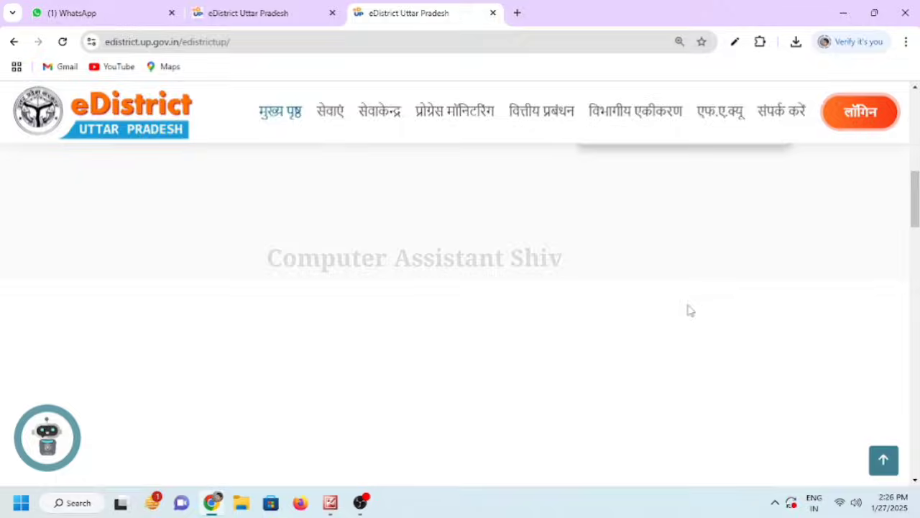
{"action": "scroll", "coordinate": [690, 310], "scroll_direction": "down", "scroll_amount": 8}
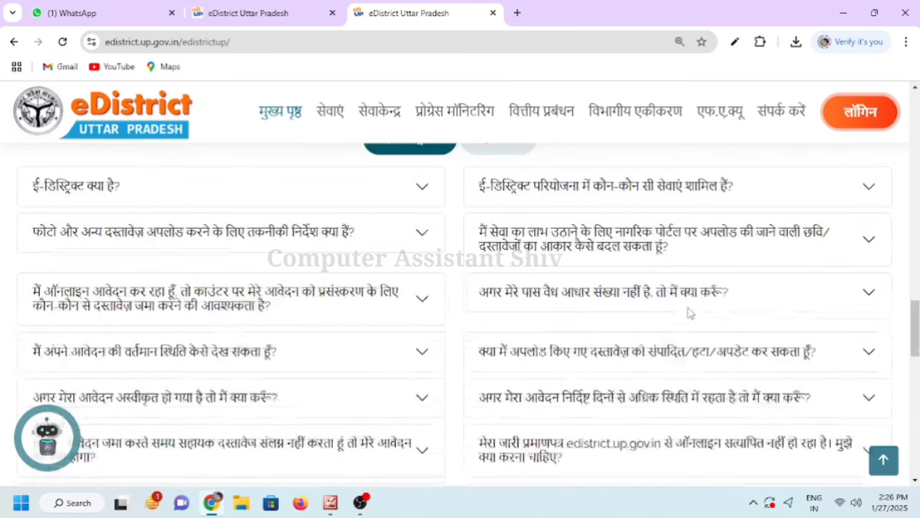
{"action": "scroll", "coordinate": [689, 313], "scroll_direction": "down", "scroll_amount": 3}
{"action": "scroll", "coordinate": [689, 312], "scroll_direction": "up", "scroll_amount": 10}
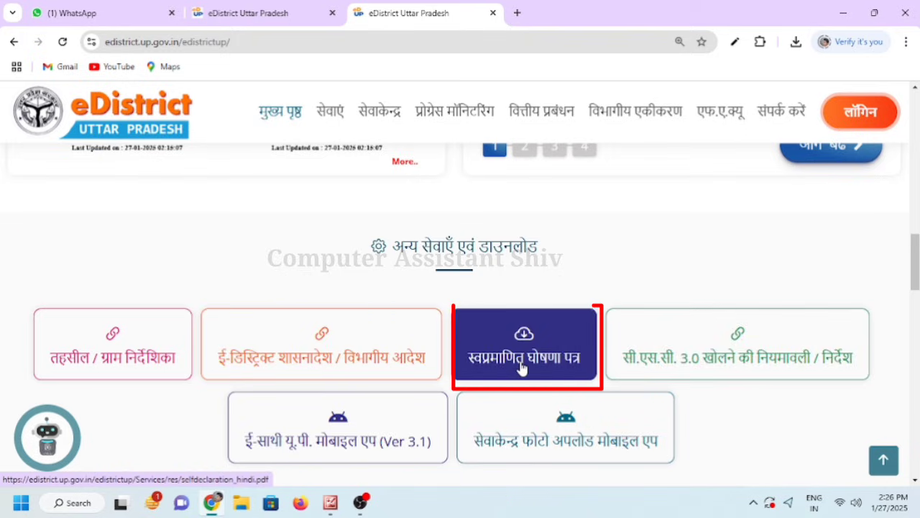
Review the स्वप्रमाणित घोषणा पत्र PDF's signature and name lines, then return home
{"action": "left_click", "coordinate": [522, 367]}
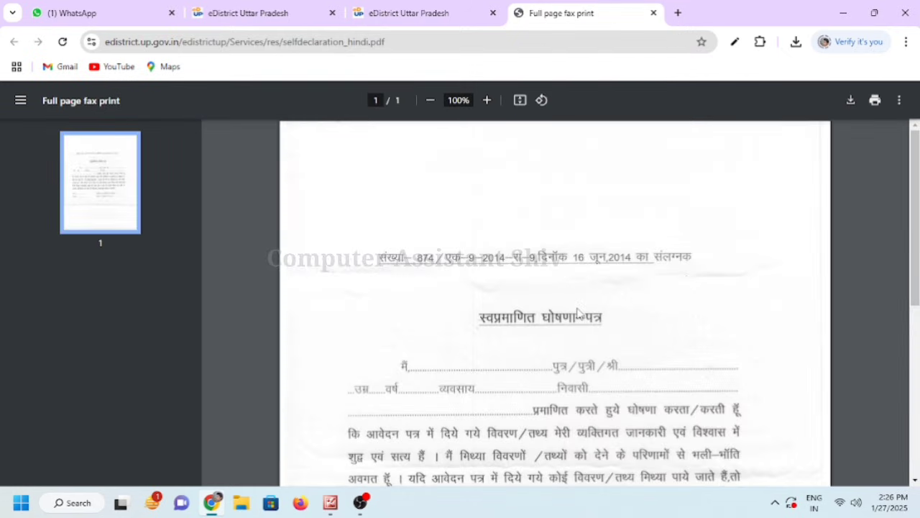
{"action": "scroll", "coordinate": [580, 314], "scroll_direction": "down", "scroll_amount": 3}
{"action": "scroll", "coordinate": [580, 313], "scroll_direction": "up", "scroll_amount": 3}
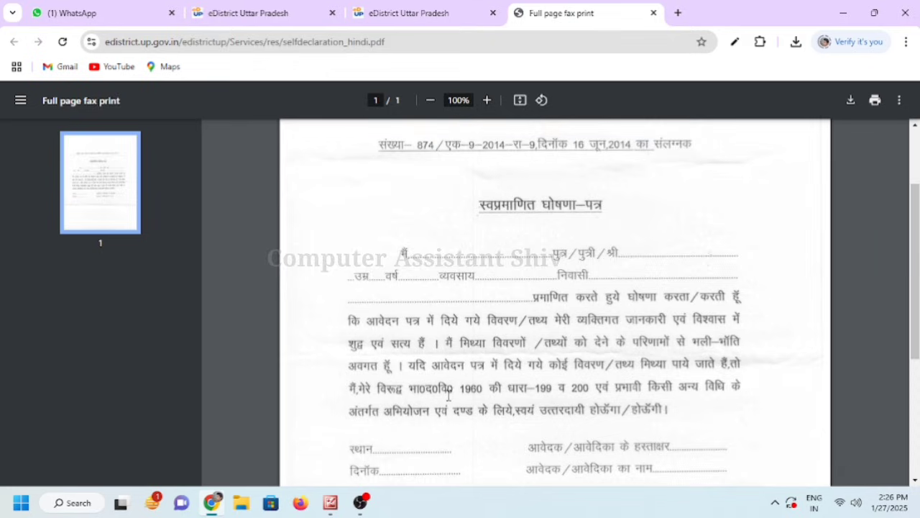
{"action": "left_click_drag", "start_coordinate": [431, 388], "coordinate": [647, 386]}
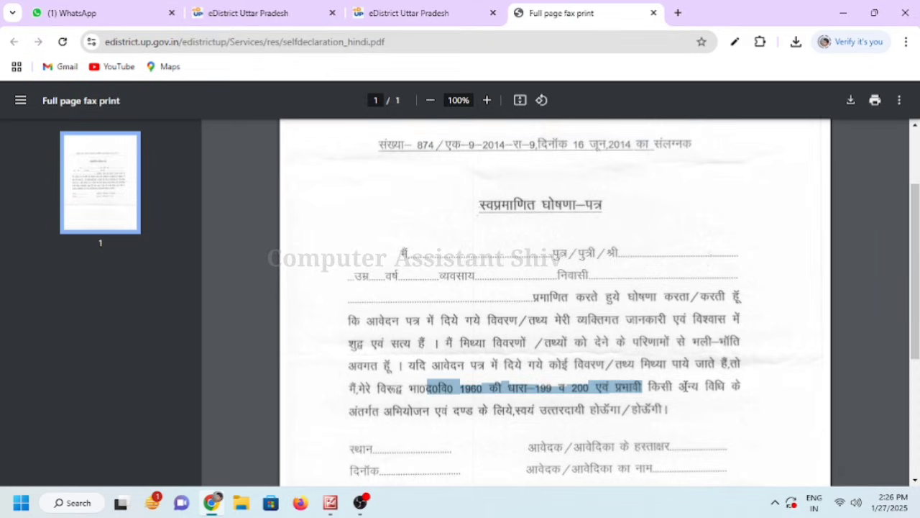
{"action": "scroll", "coordinate": [686, 386], "scroll_direction": "down", "scroll_amount": 2}
{"action": "left_click_drag", "start_coordinate": [539, 336], "coordinate": [655, 360]}
{"action": "left_click", "coordinate": [570, 376]}
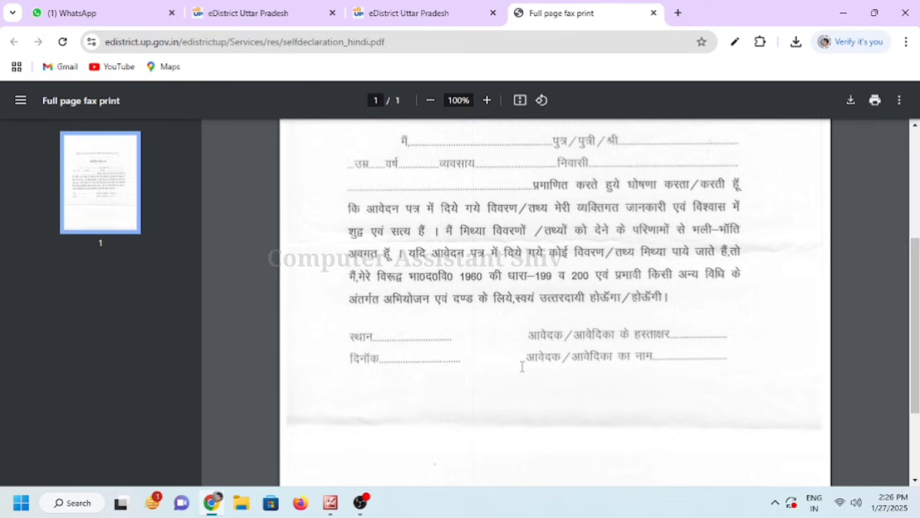
{"action": "scroll", "coordinate": [542, 372], "scroll_direction": "up", "scroll_amount": 4}
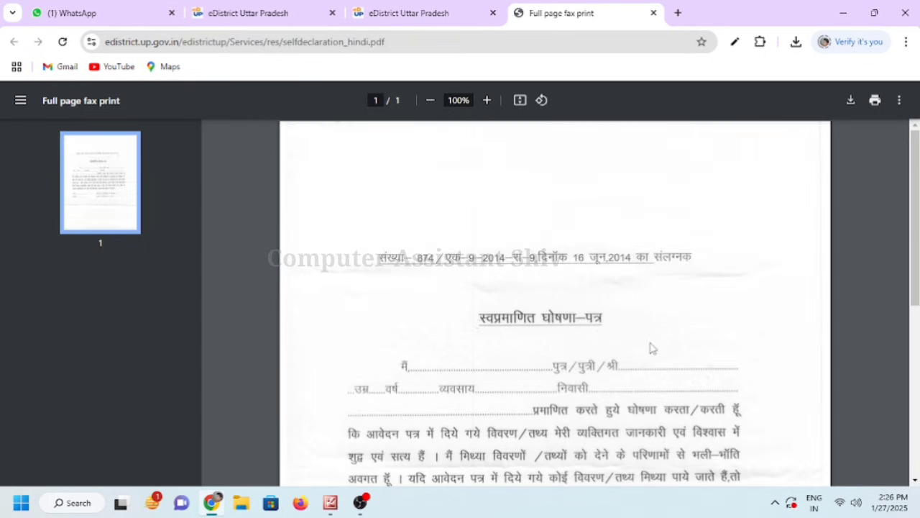
{"action": "scroll", "coordinate": [651, 348], "scroll_direction": "down", "scroll_amount": 4}
{"action": "scroll", "coordinate": [651, 349], "scroll_direction": "up", "scroll_amount": 4}
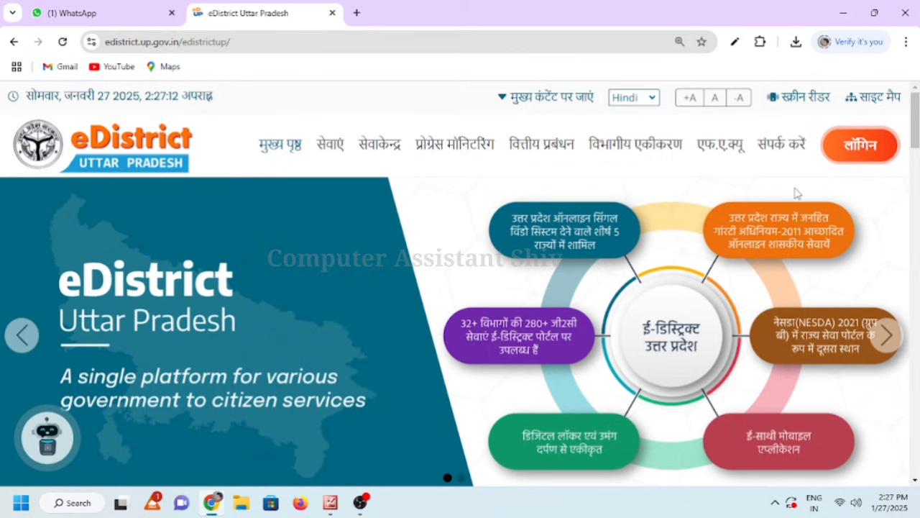
{"action": "mouse_move", "coordinate": [856, 153]}
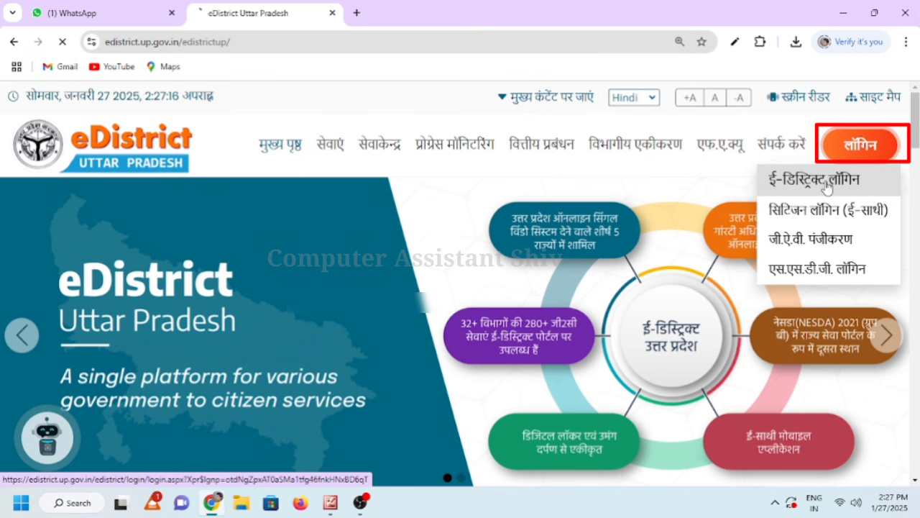
Log in through ई-डिस्ट्रिक्ट लॉगिन as Csc/eDistrict User, filling in the captcha
{"action": "left_click", "coordinate": [828, 185]}
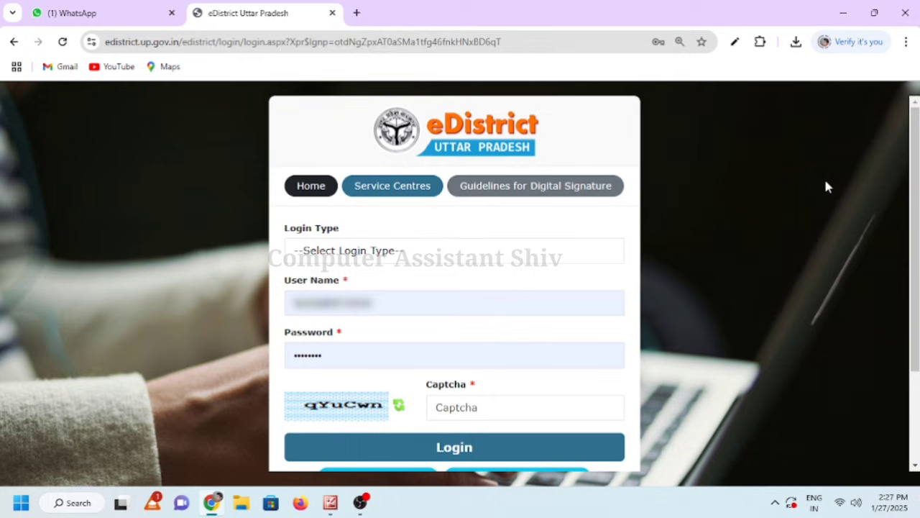
{"action": "left_click", "coordinate": [533, 259]}
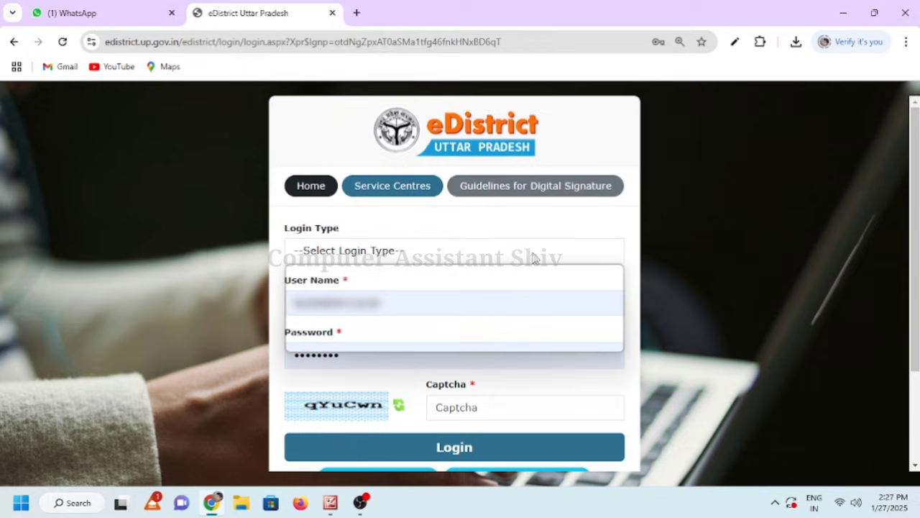
{"action": "left_click", "coordinate": [451, 345]}
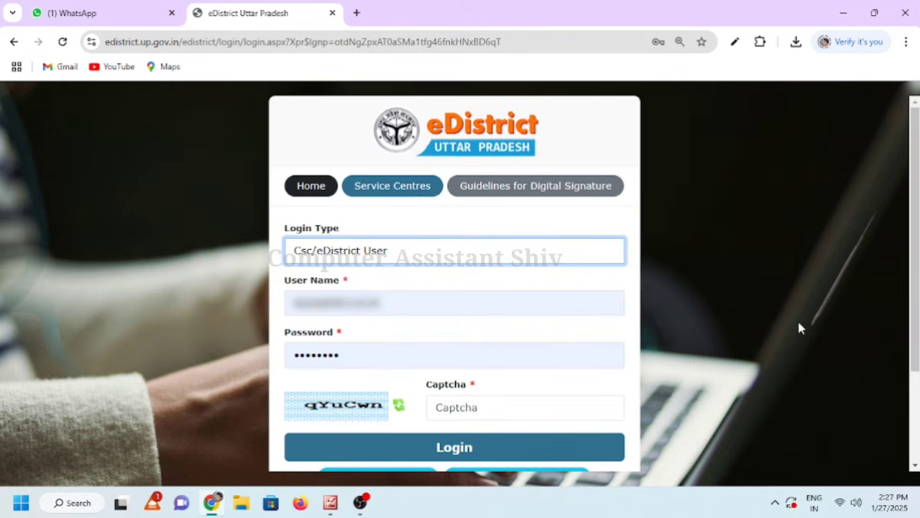
{"action": "left_click", "coordinate": [466, 407]}
{"action": "type", "text": "q"}
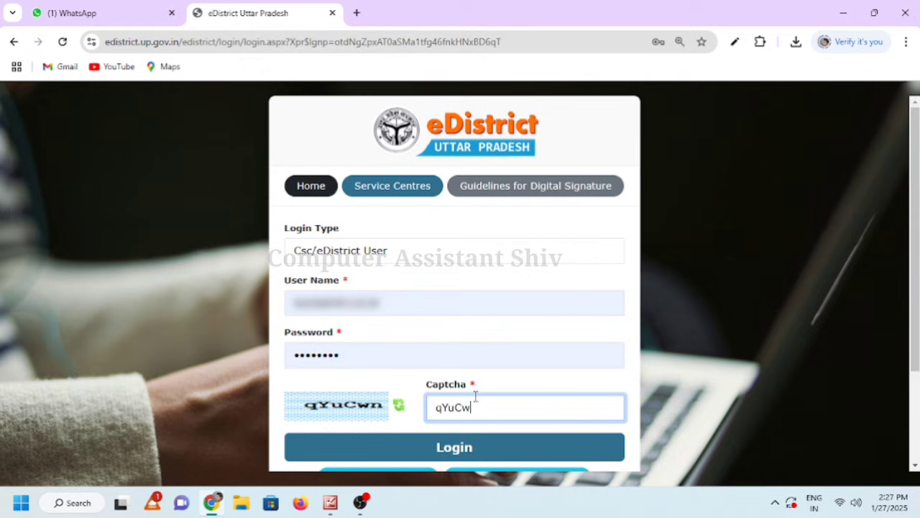
{"action": "type", "text": "YuCwn"}
{"action": "left_click", "coordinate": [455, 449]}
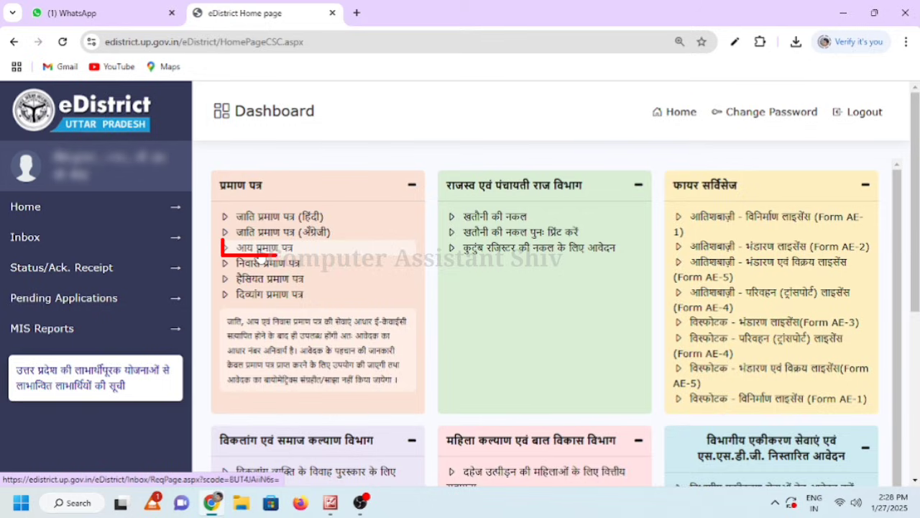
Start a new आय प्रमाण पत्र (income certificate) application from the Dashboard
{"action": "left_click", "coordinate": [266, 256]}
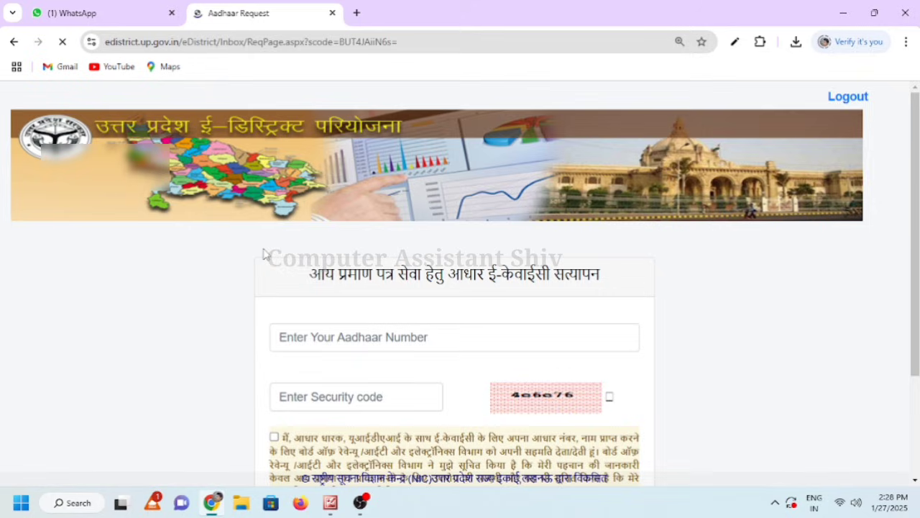
{"action": "scroll", "coordinate": [913, 229], "scroll_direction": "down", "scroll_amount": 3}
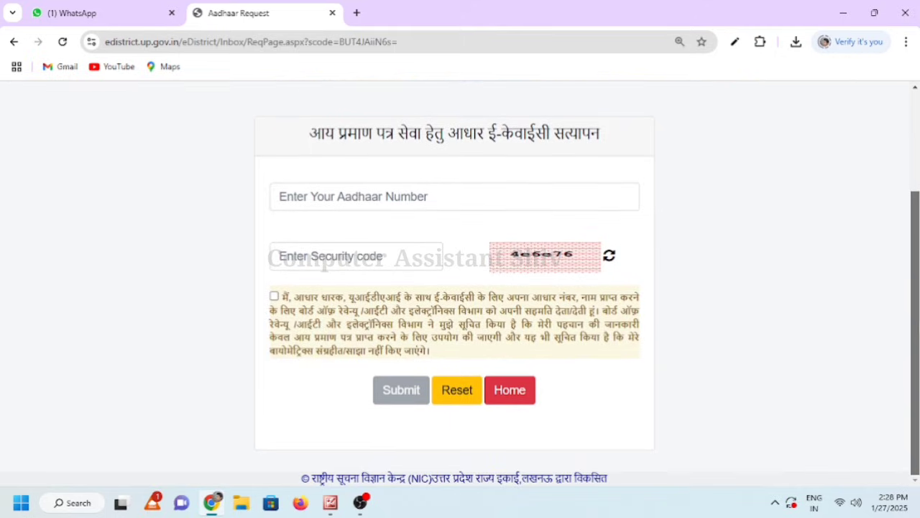
{"action": "scroll", "coordinate": [917, 300], "scroll_direction": "up", "scroll_amount": 1}
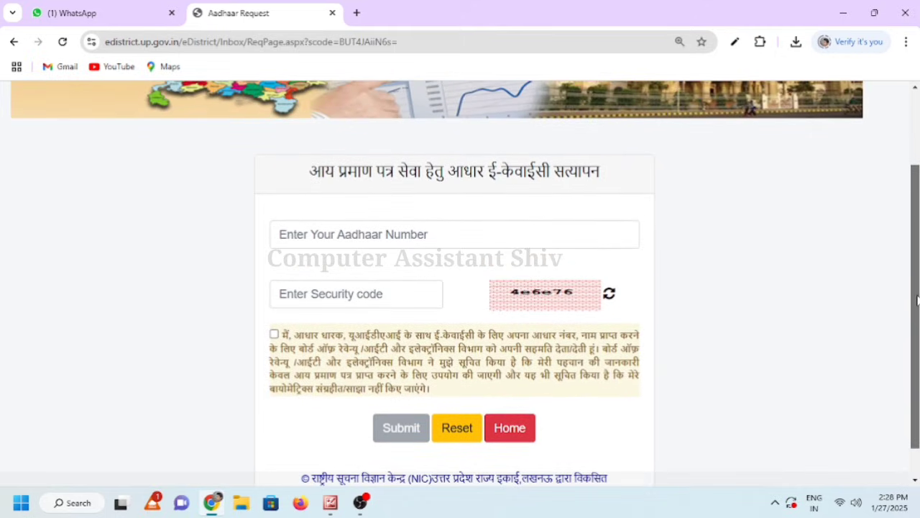
Paste the applicant's Aadhaar number, enter the security code, accept consent, and request the OTP
{"action": "left_click", "coordinate": [398, 230]}
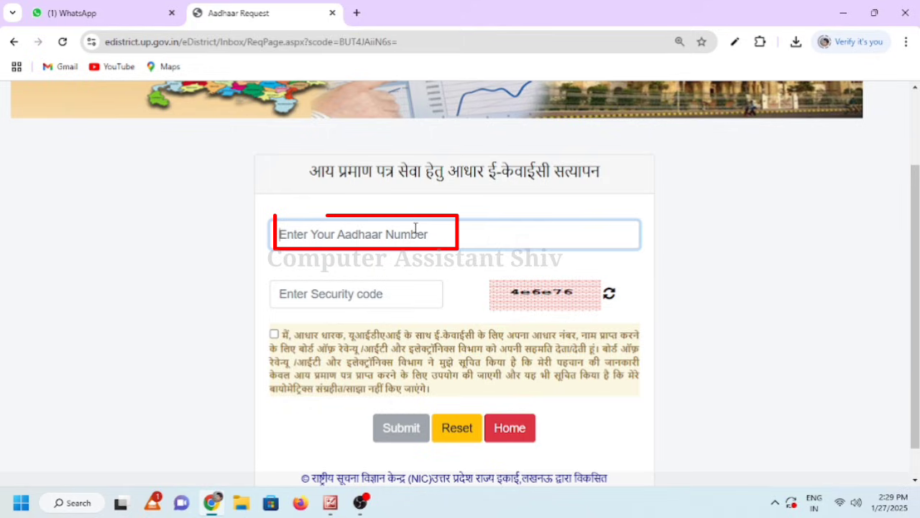
{"action": "key", "text": "ctrl+v"}
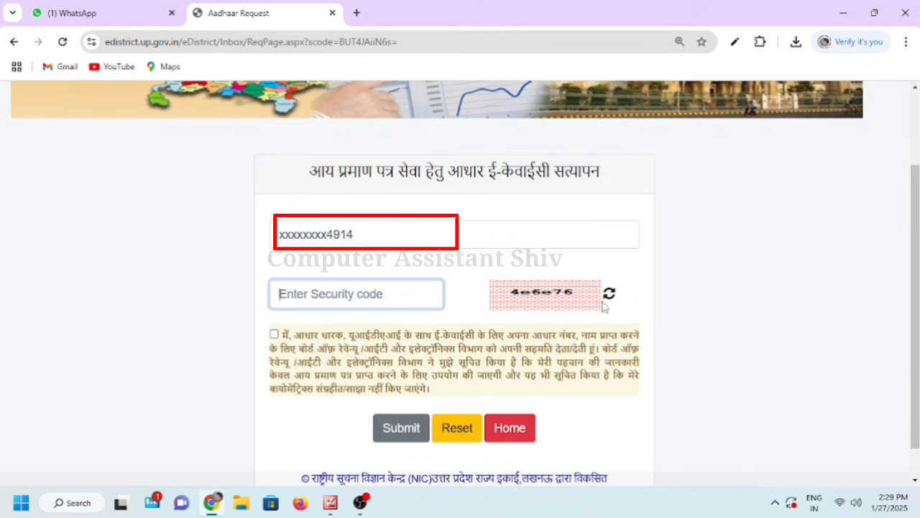
{"action": "left_click", "coordinate": [330, 295]}
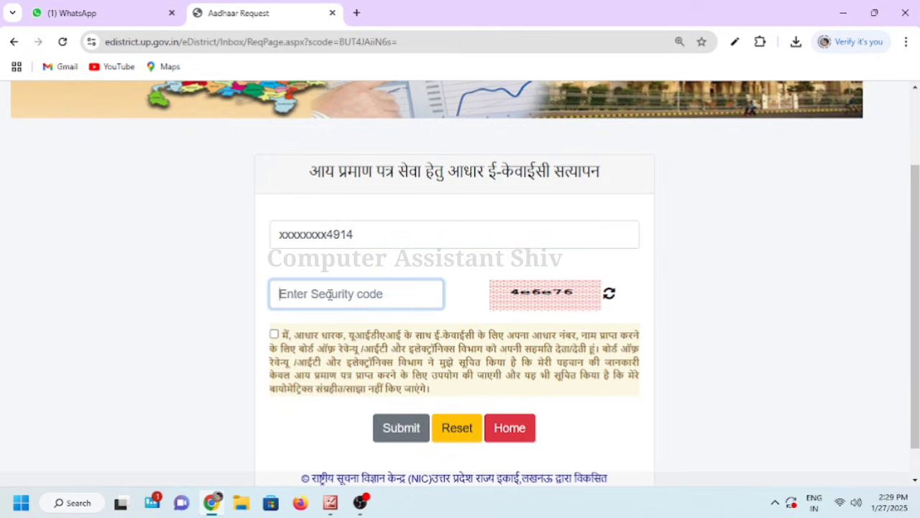
{"action": "type", "text": "4e6e"}
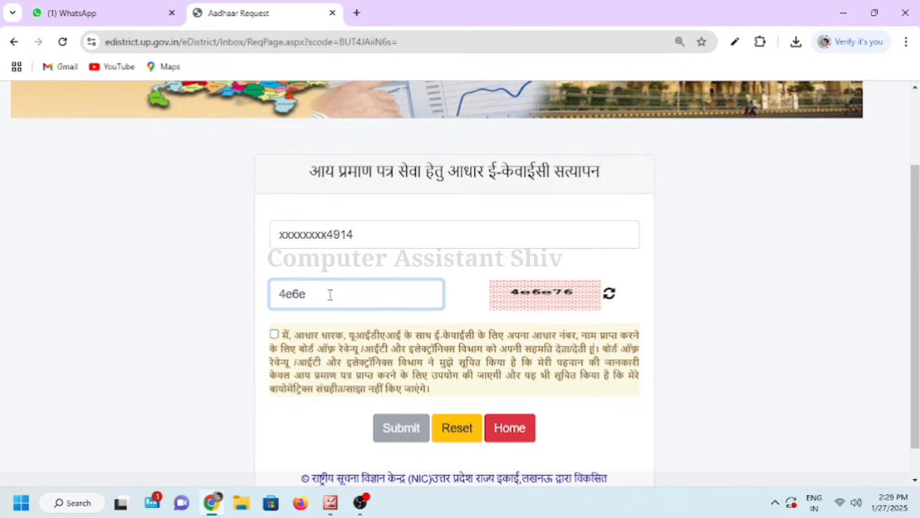
{"action": "type", "text": "76"}
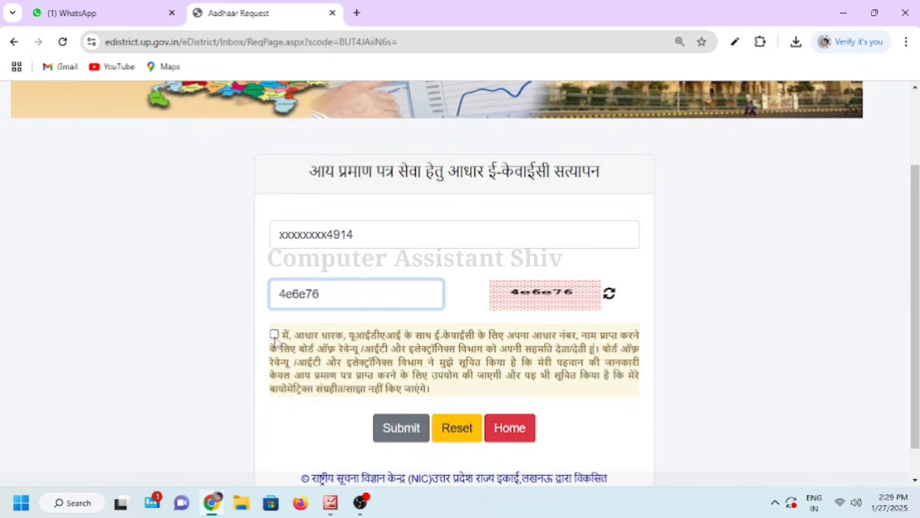
{"action": "left_click", "coordinate": [274, 335]}
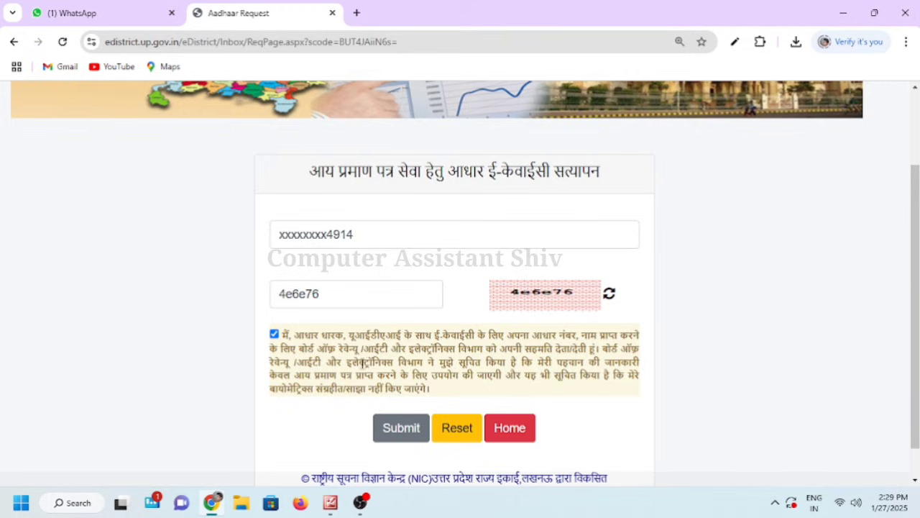
{"action": "left_click", "coordinate": [394, 433]}
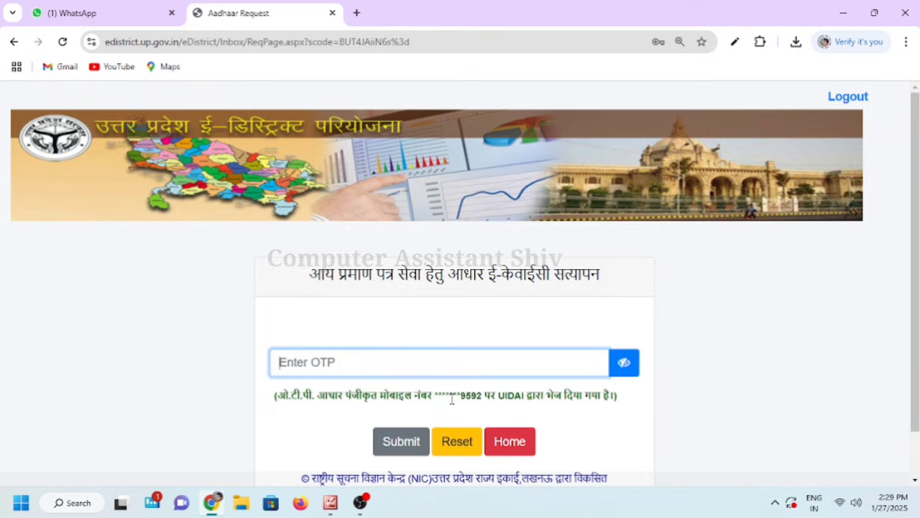
Enter the OTP received on the Aadhaar-linked mobile and submit it
{"action": "left_click_drag", "start_coordinate": [457, 399], "coordinate": [463, 400]}
{"action": "left_click", "coordinate": [341, 367]}
{"action": "type", "text": "•"}
{"action": "left_click", "coordinate": [395, 447]}
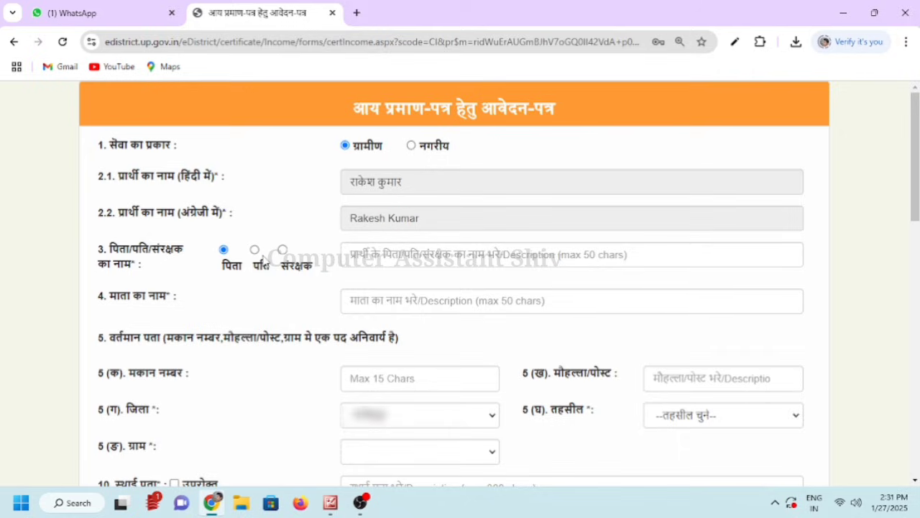
Enter the father's and mother's names in Hindi using transliterated input
{"action": "left_click", "coordinate": [401, 259]}
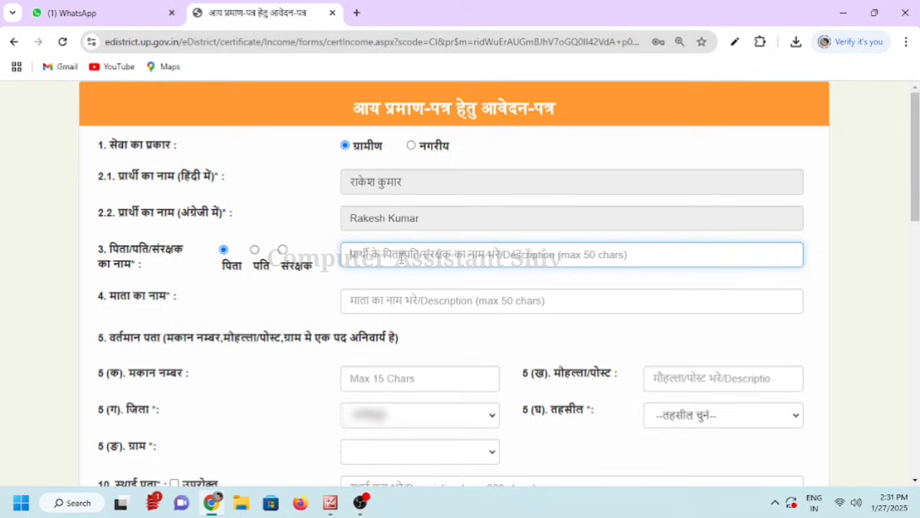
{"action": "key", "text": "super+space"}
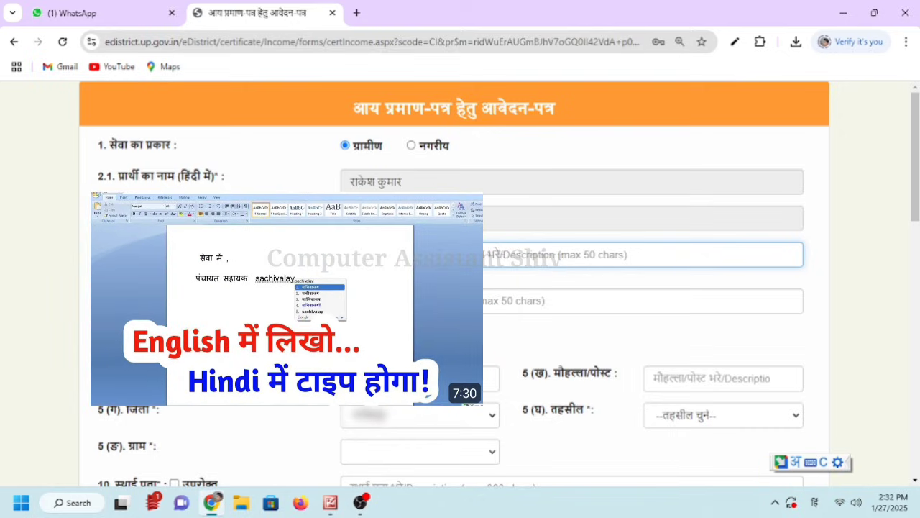
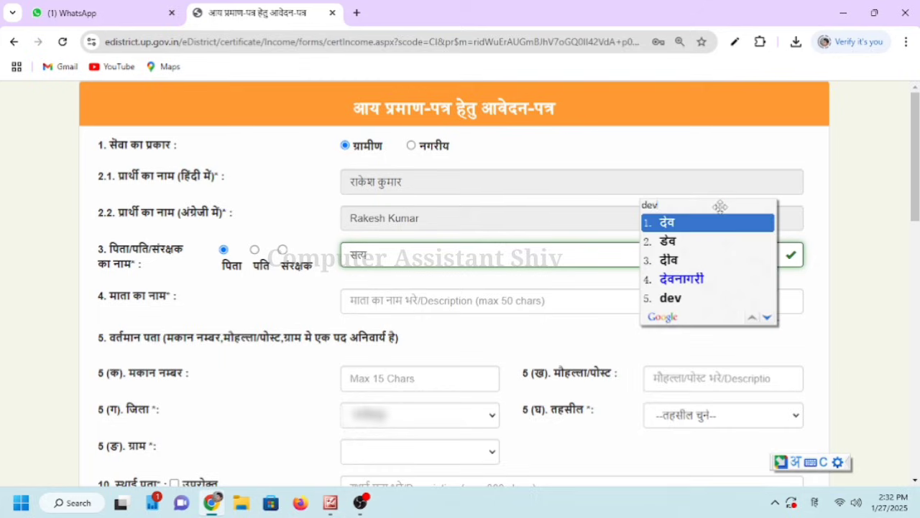
{"action": "key", "text": "Return"}
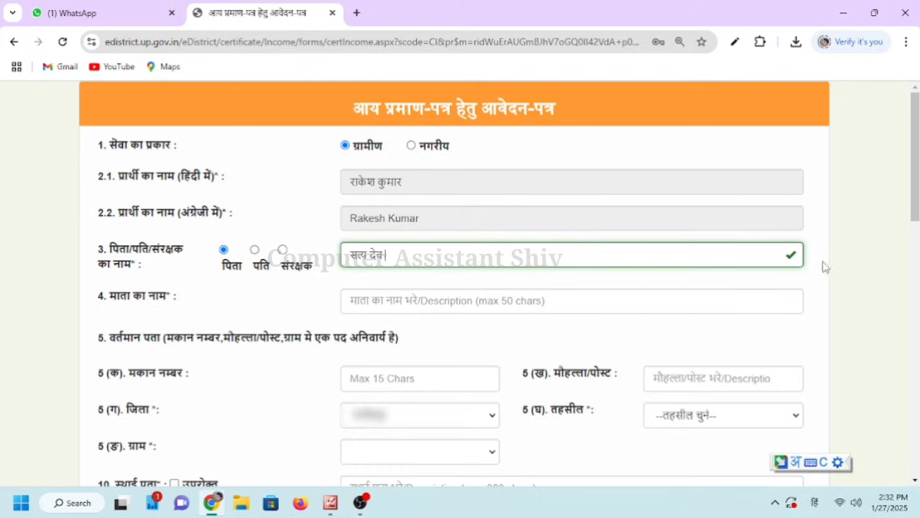
{"action": "left_click", "coordinate": [434, 306]}
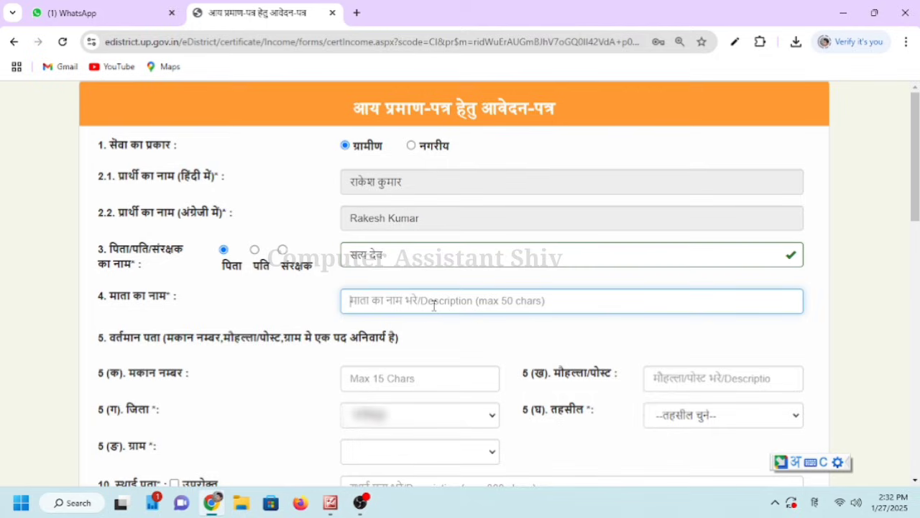
{"action": "type", "text": "shr"}
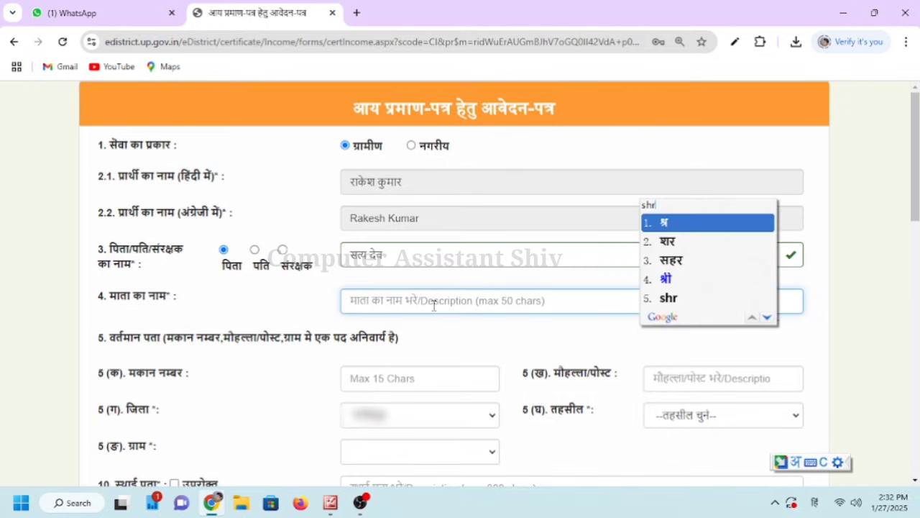
{"action": "type", "text": "i mati"}
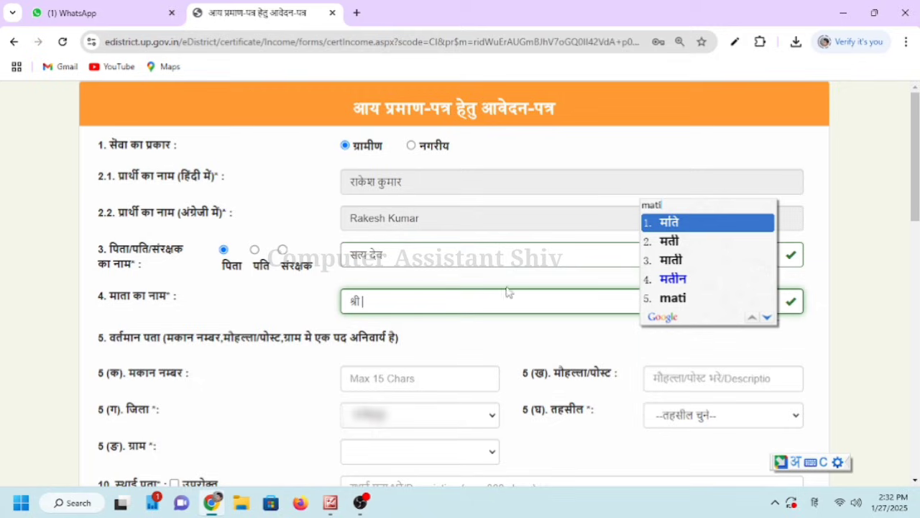
{"action": "key", "text": "Down"}
{"action": "key", "text": "space"}
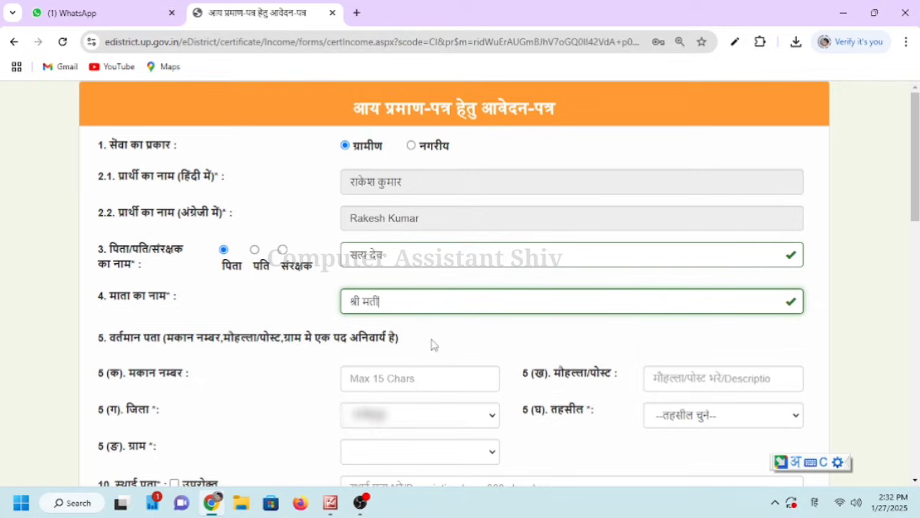
Enter house number 0 and fill in the locality/post field
{"action": "left_click", "coordinate": [393, 375]}
{"action": "type", "text": "0"}
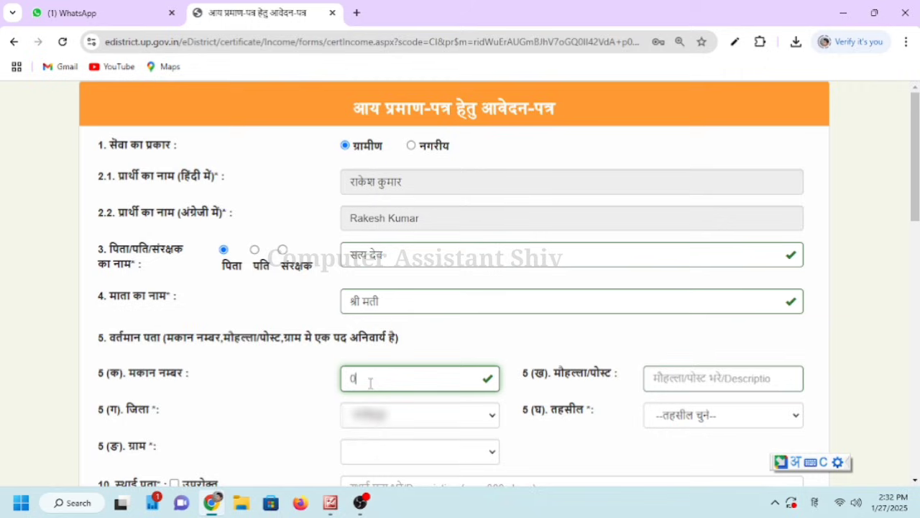
{"action": "left_click", "coordinate": [696, 381]}
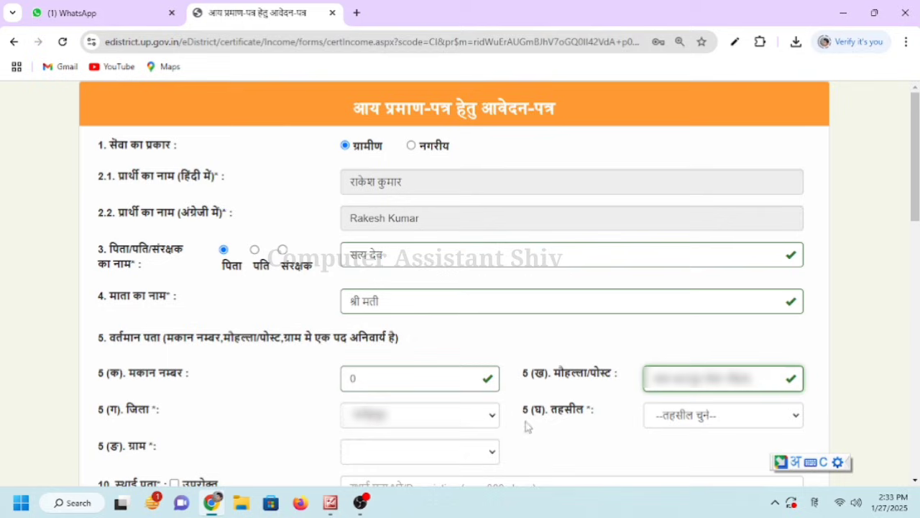
{"action": "left_click", "coordinate": [556, 424]}
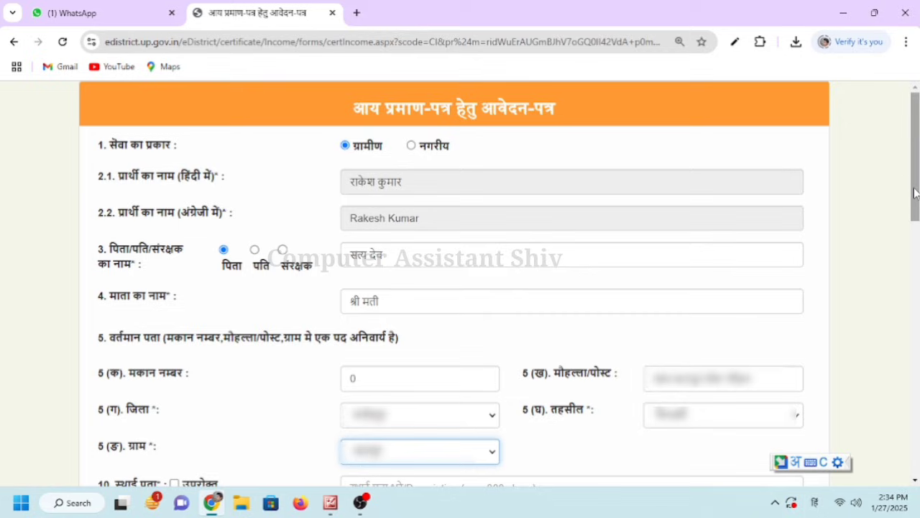
Tick उपरोक्त so the permanent address matches the current address
{"action": "left_click_drag", "start_coordinate": [913, 192], "coordinate": [913, 271]}
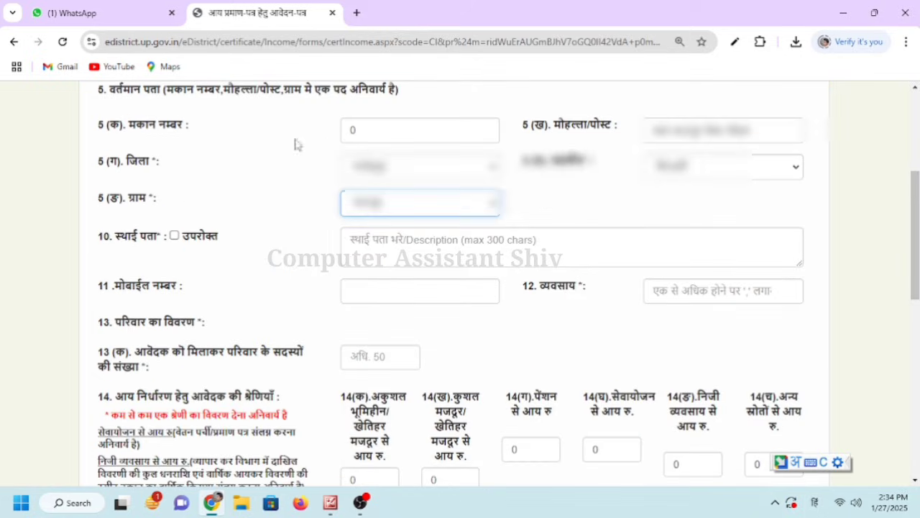
{"action": "left_click_drag", "start_coordinate": [99, 237], "coordinate": [221, 241]}
{"action": "left_click", "coordinate": [223, 242]}
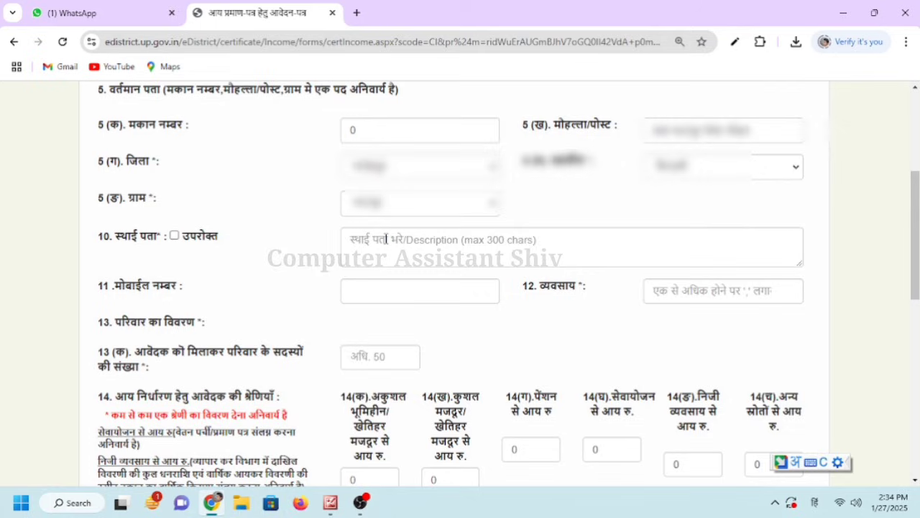
{"action": "left_click", "coordinate": [174, 236]}
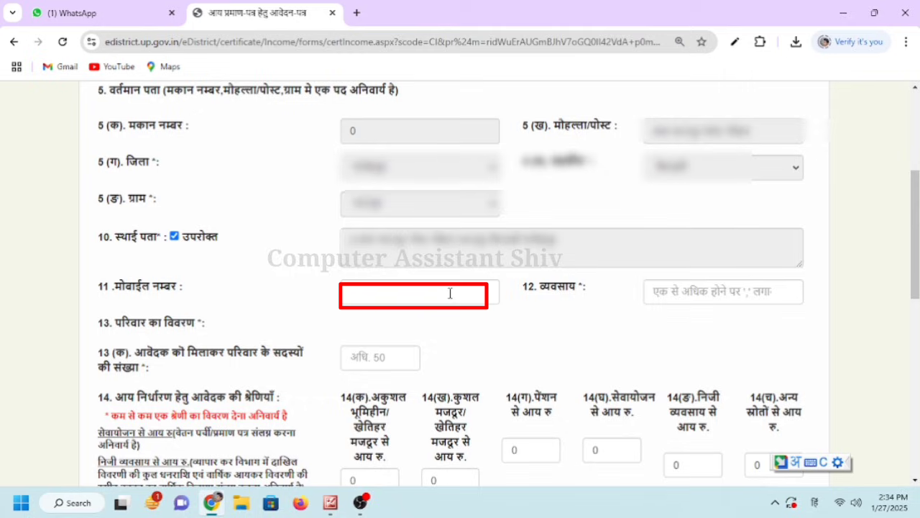
Set occupation to कृषि and the number of family members to 01
{"action": "left_click", "coordinate": [450, 293]}
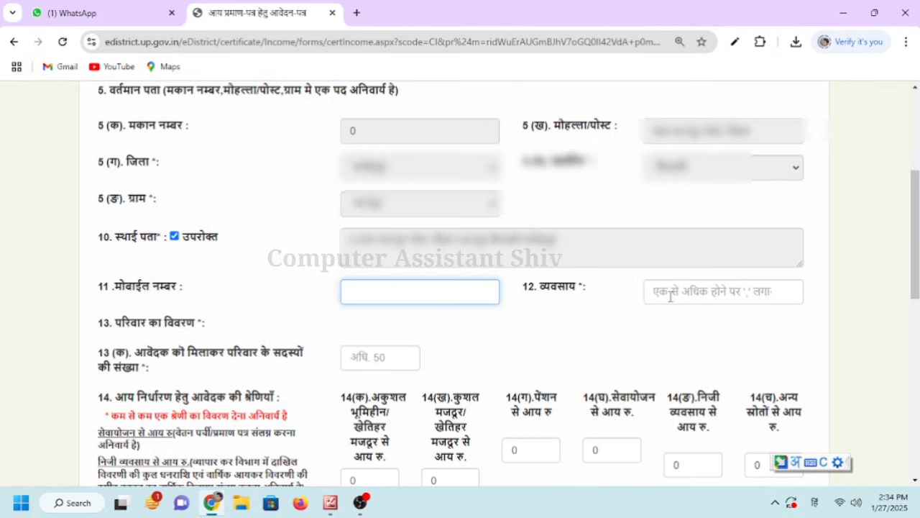
{"action": "left_click", "coordinate": [670, 295]}
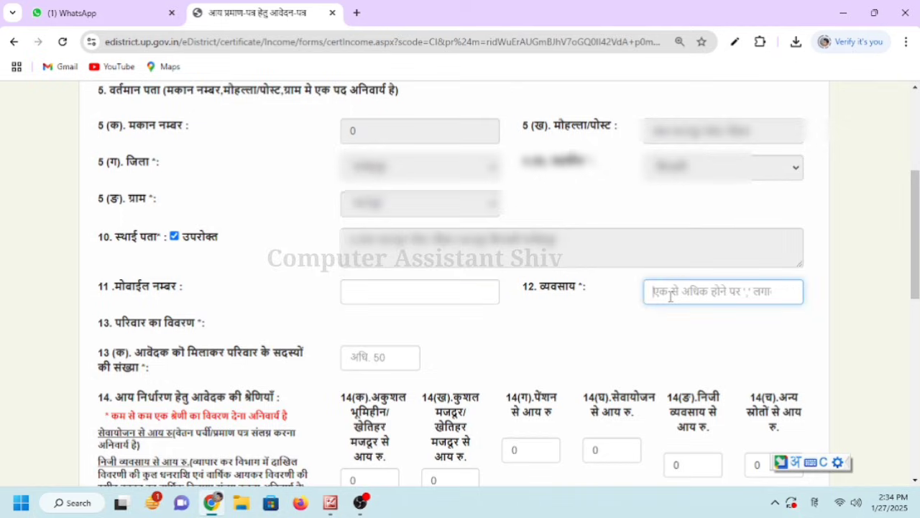
{"action": "type", "text": "krishi"}
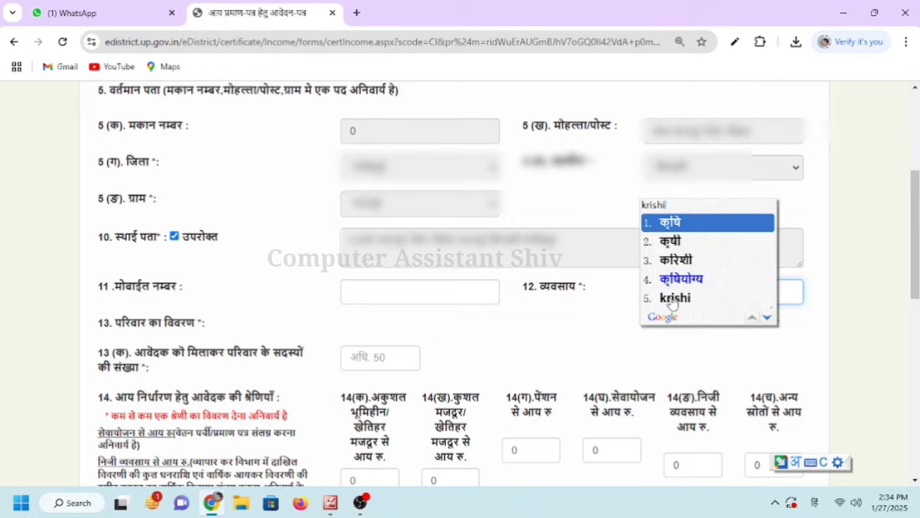
{"action": "key", "text": "space"}
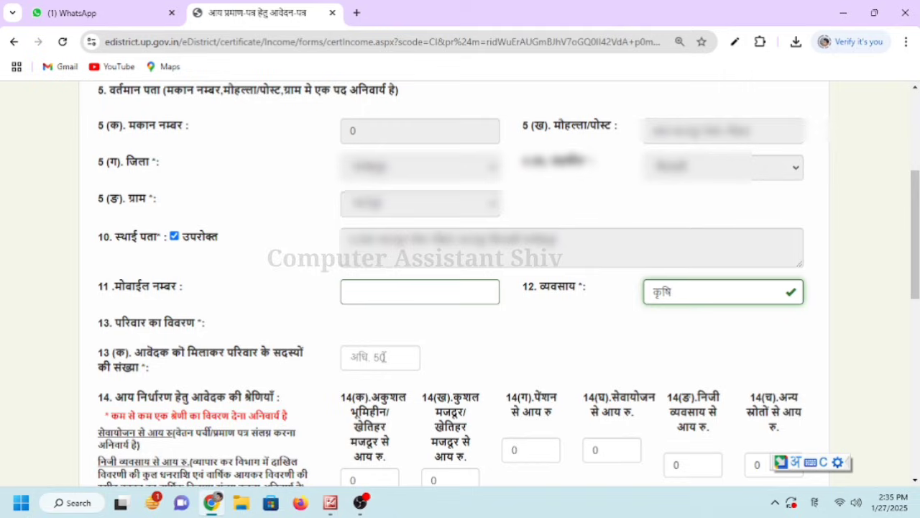
{"action": "left_click", "coordinate": [384, 357]}
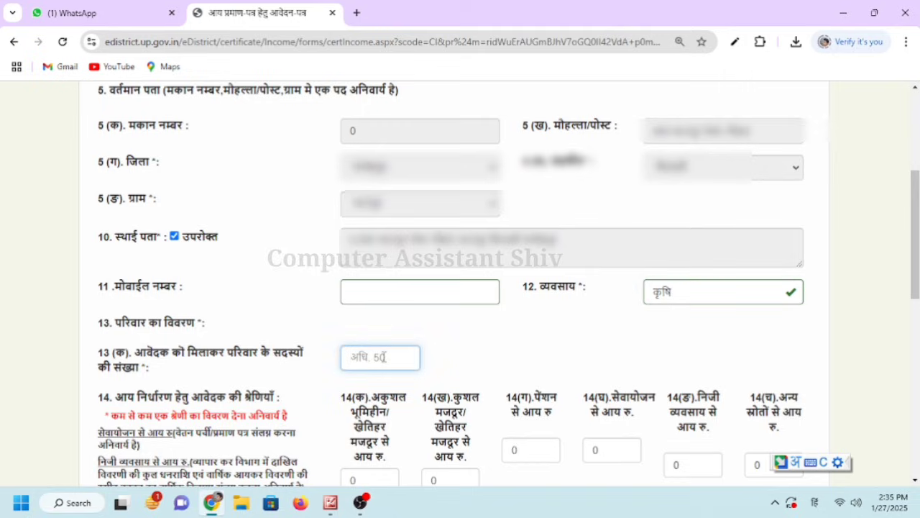
{"action": "type", "text": "01"}
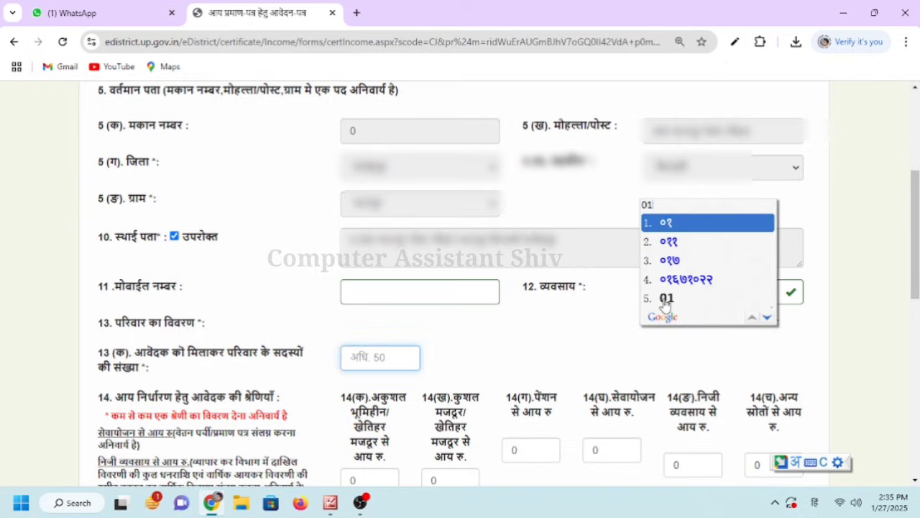
{"action": "left_click", "coordinate": [665, 300]}
Fill the family row with the member's name, occupation कृषि and annual income 24000
{"action": "left_click", "coordinate": [461, 362]}
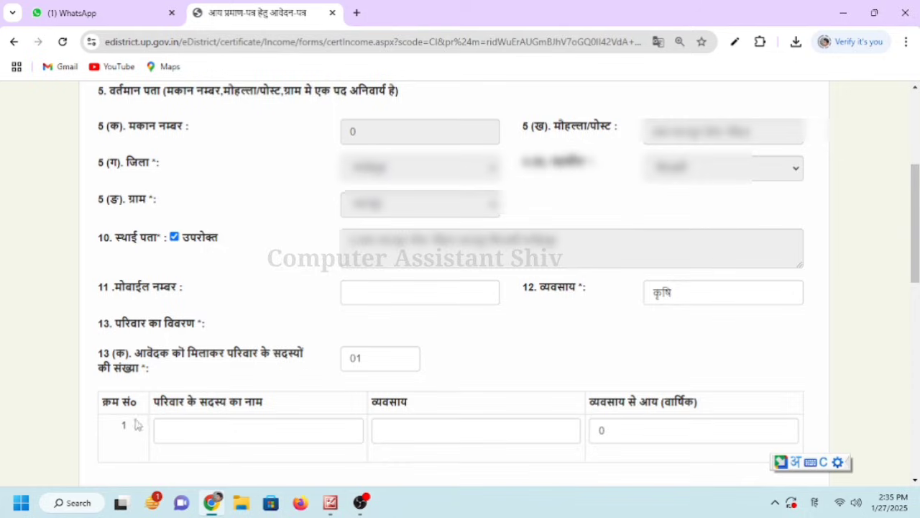
{"action": "left_click", "coordinate": [181, 424]}
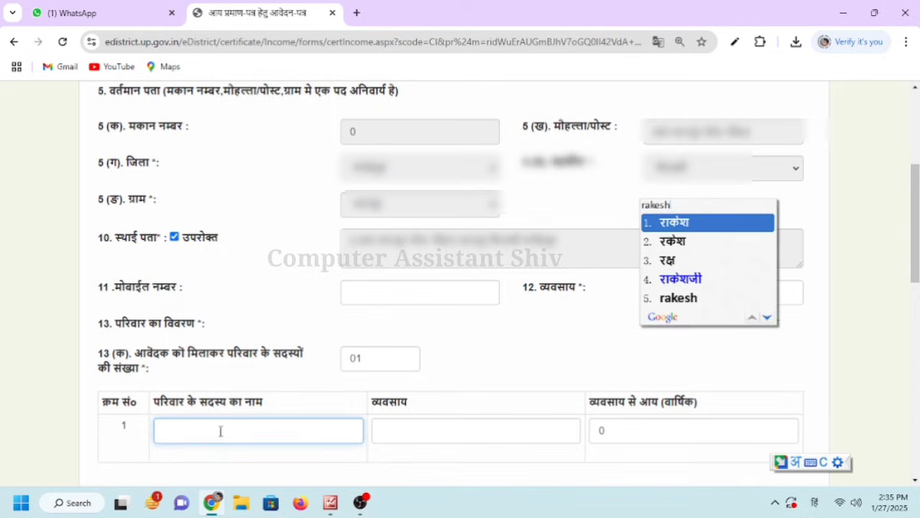
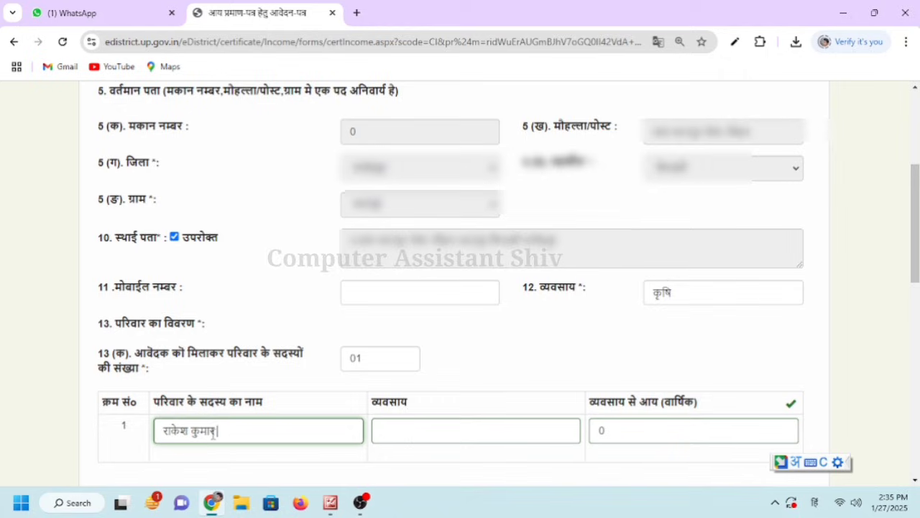
{"action": "left_click", "coordinate": [453, 431]}
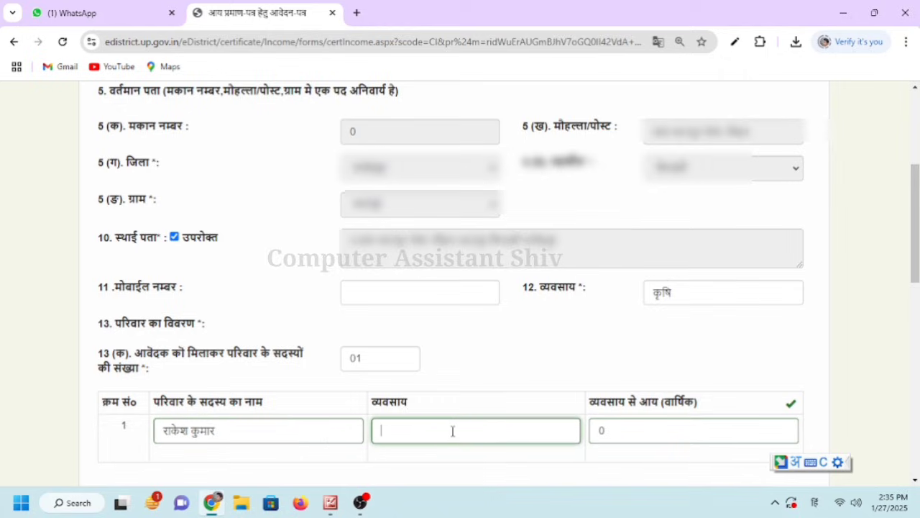
{"action": "left_click_drag", "start_coordinate": [679, 292], "coordinate": [654, 292]}
{"action": "key", "text": "ctrl+c"}
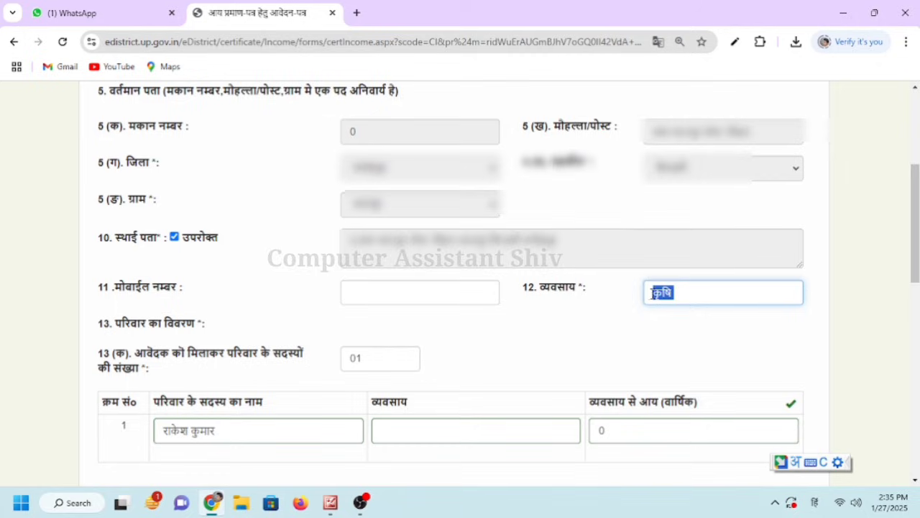
{"action": "left_click", "coordinate": [502, 429]}
{"action": "key", "text": "ctrl+v"}
{"action": "left_click", "coordinate": [617, 432]}
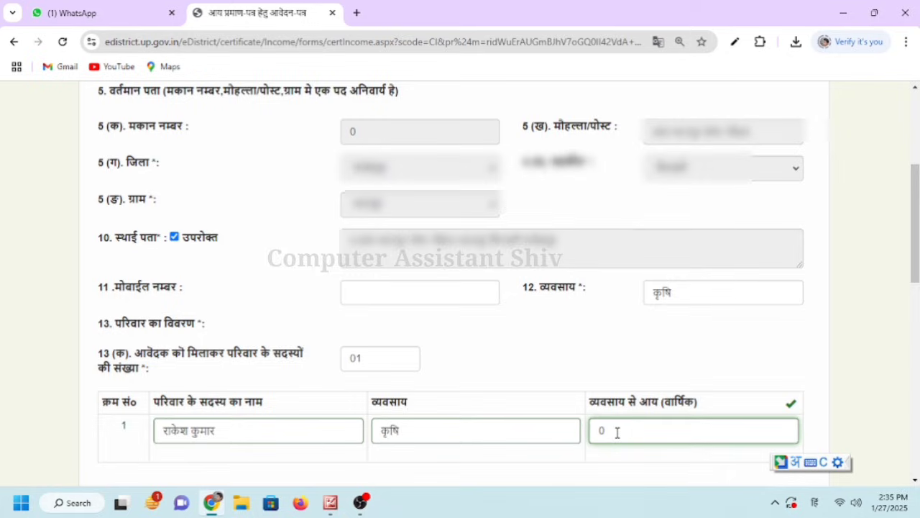
{"action": "key", "text": "alt+shift"}
{"action": "type", "text": "24000"}
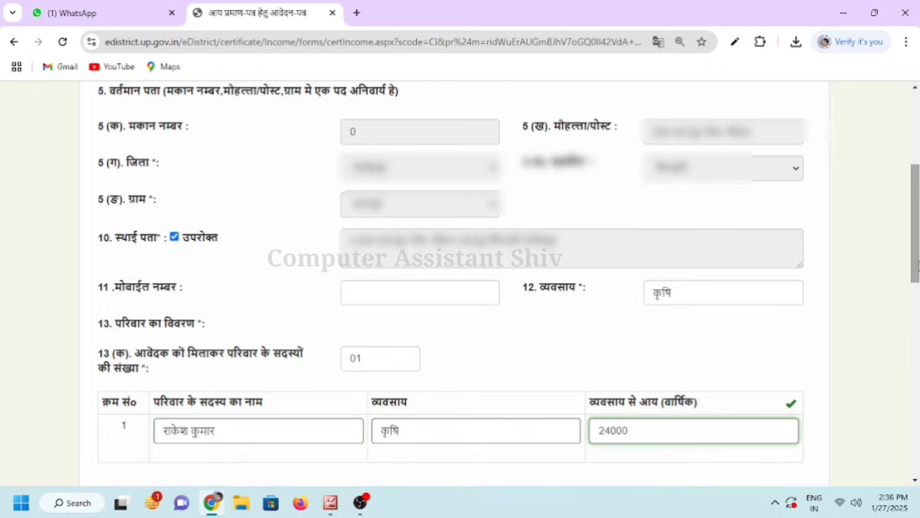
{"action": "left_click_drag", "start_coordinate": [916, 266], "coordinate": [917, 374]}
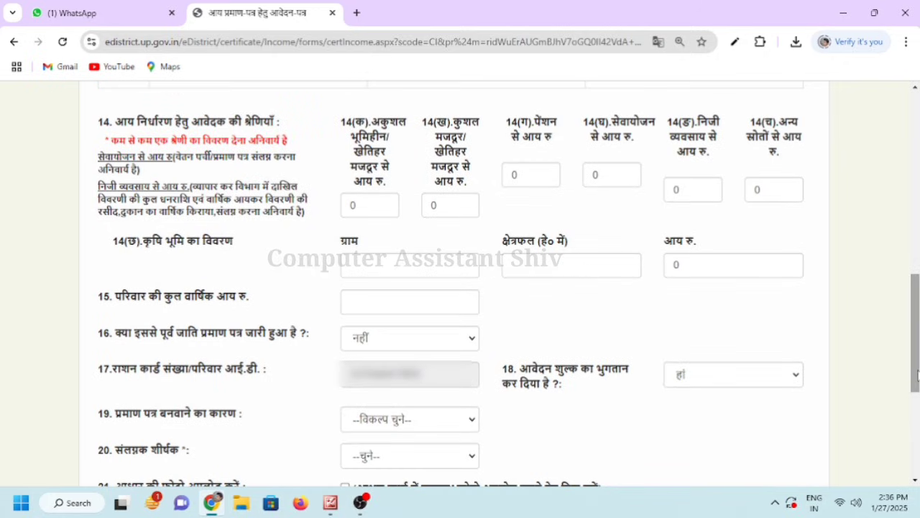
Enter 500 as income from other sources in field 14(च)
{"action": "left_click_drag", "start_coordinate": [98, 122], "coordinate": [267, 124]}
{"action": "left_click", "coordinate": [294, 126]}
{"action": "left_click_drag", "start_coordinate": [767, 189], "coordinate": [744, 189]}
{"action": "type", "text": "500"}
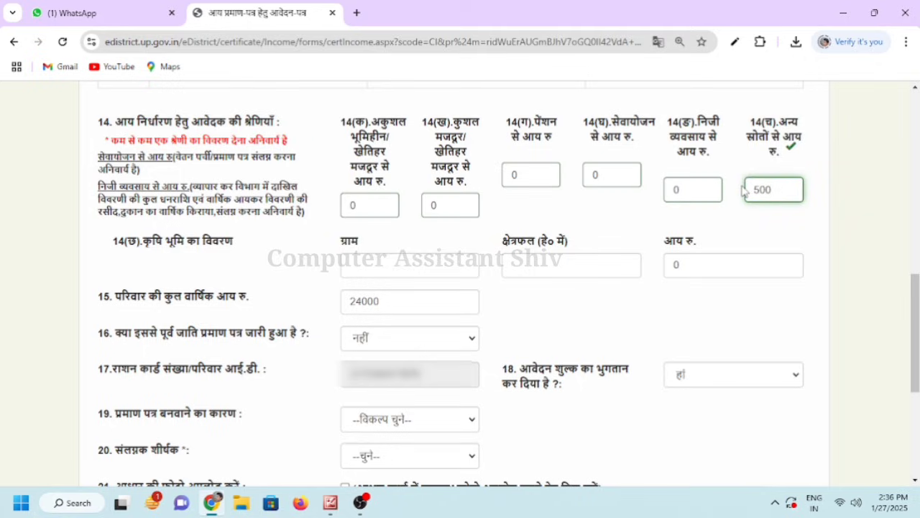
{"action": "left_click", "coordinate": [764, 223]}
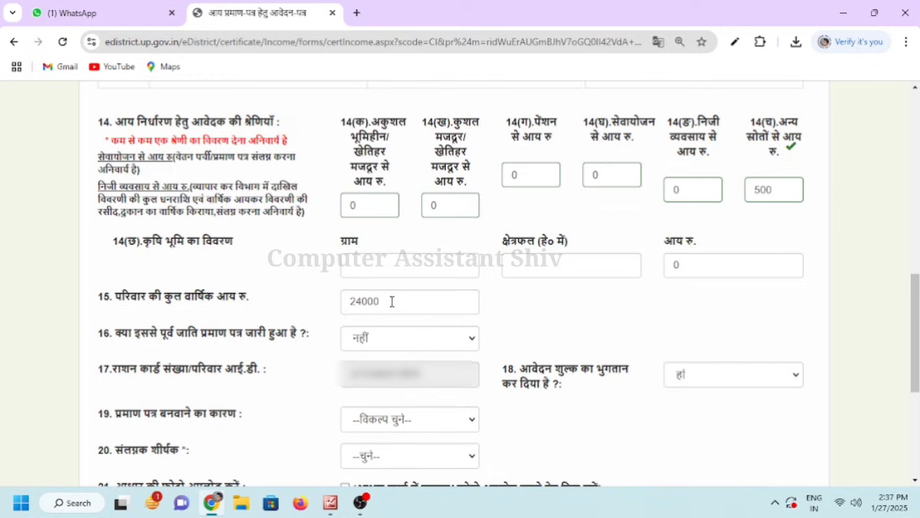
Correct the total family annual income in field 15 to 24500
{"action": "left_click", "coordinate": [392, 301]}
{"action": "key", "text": "BackSpace"}
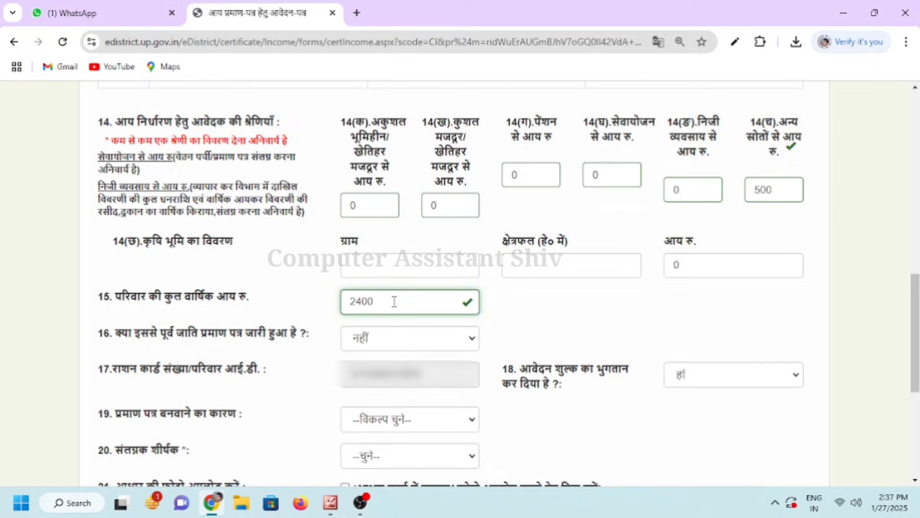
{"action": "type", "text": "50"}
{"action": "left_click", "coordinate": [525, 323]}
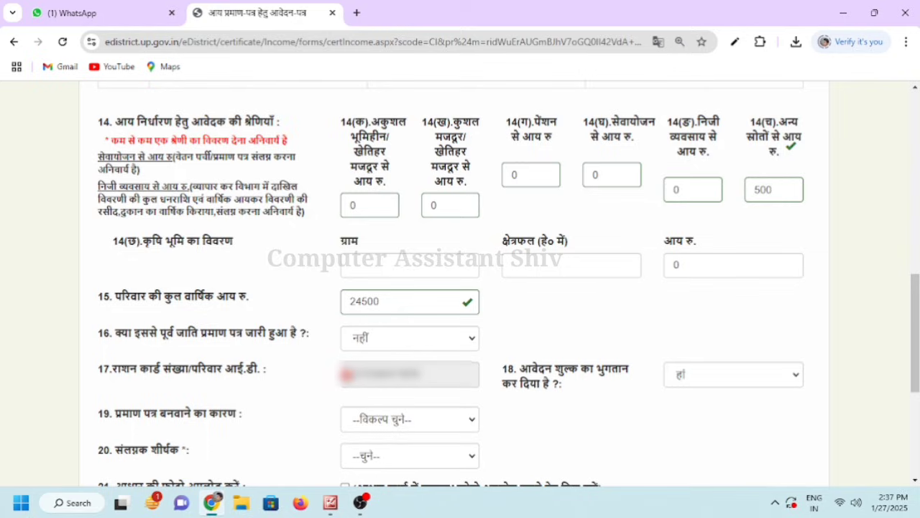
{"action": "left_click_drag", "start_coordinate": [349, 375], "coordinate": [425, 375]}
Keep नहीं for an earlier certificate and हां for fee already paid
{"action": "left_click", "coordinate": [432, 375]}
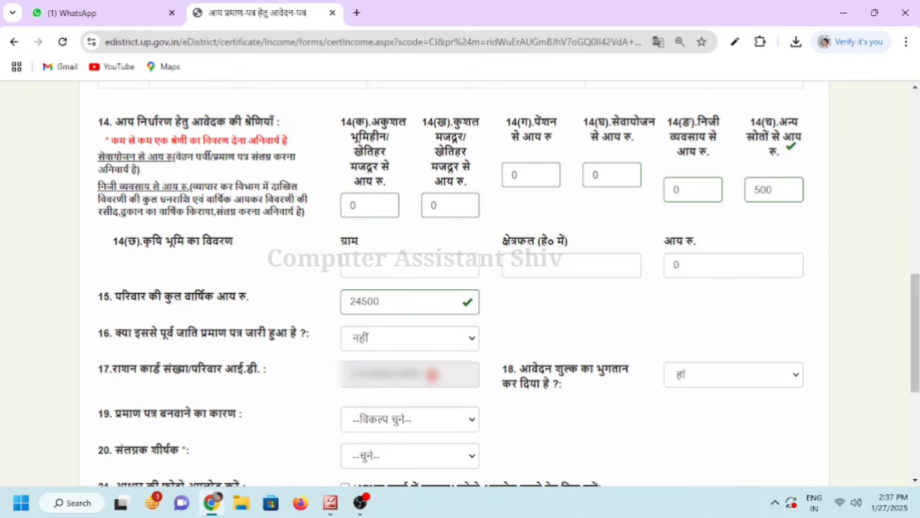
{"action": "left_click", "coordinate": [399, 346]}
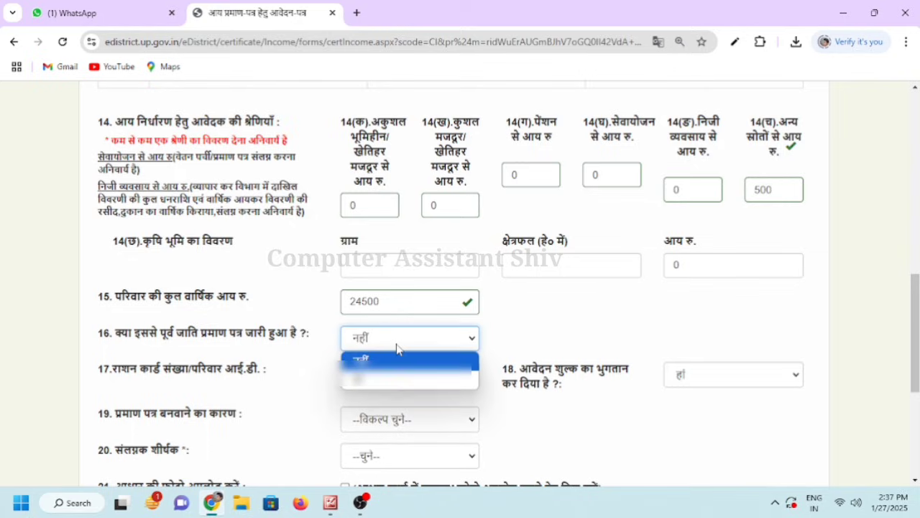
{"action": "left_click", "coordinate": [397, 349]}
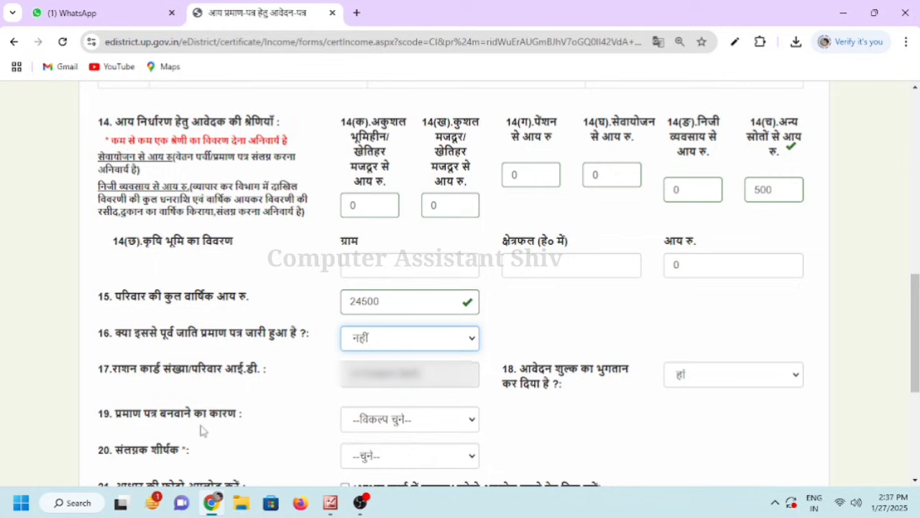
{"action": "left_click", "coordinate": [738, 377]}
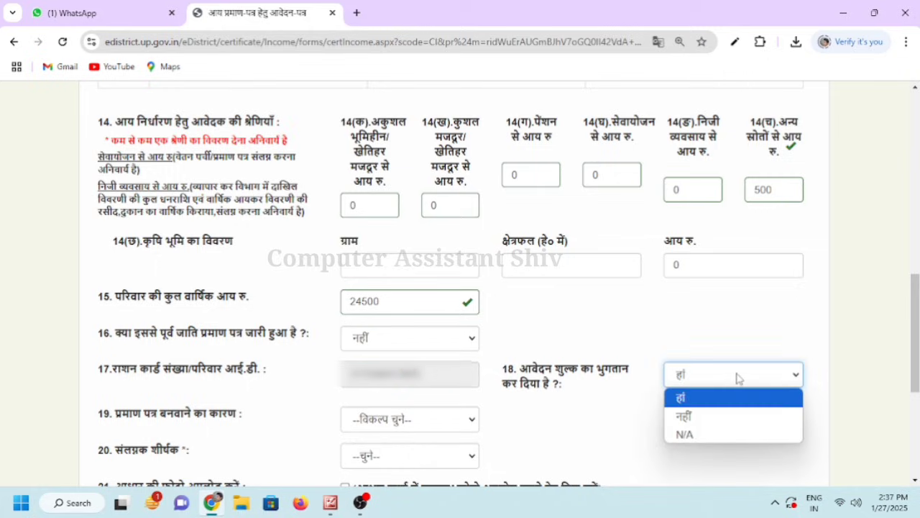
{"action": "left_click", "coordinate": [713, 380]}
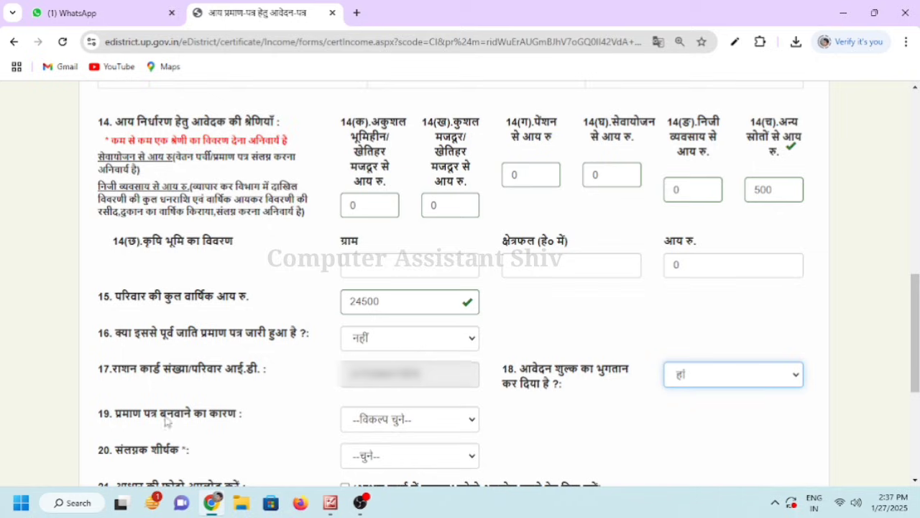
Choose अन्य as the certificate reason, described as वृद्धावस्था पेंसन हेतु
{"action": "left_click_drag", "start_coordinate": [117, 419], "coordinate": [244, 418]}
{"action": "left_click", "coordinate": [244, 419]}
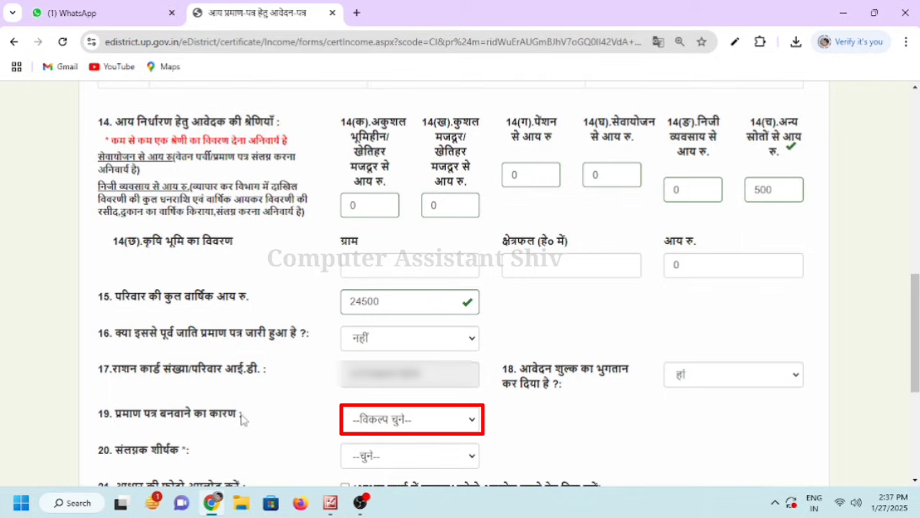
{"action": "left_click", "coordinate": [401, 423]}
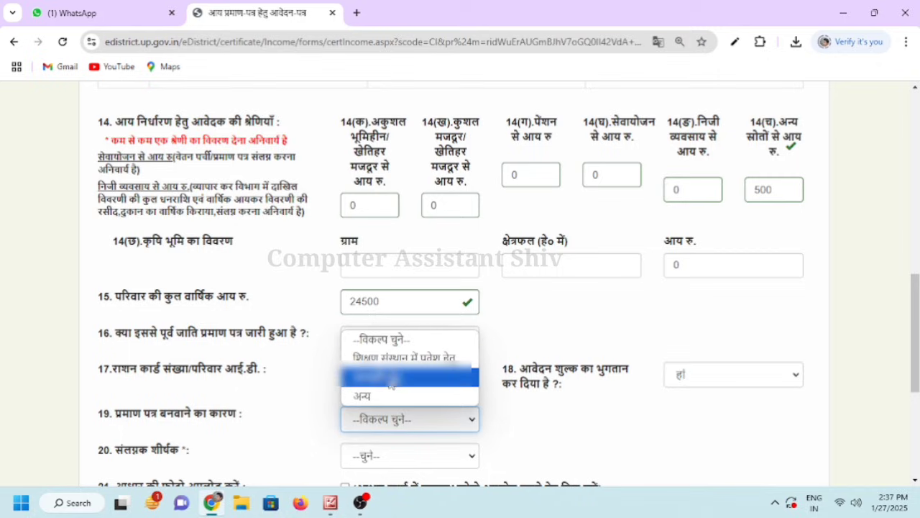
{"action": "left_click", "coordinate": [383, 397]}
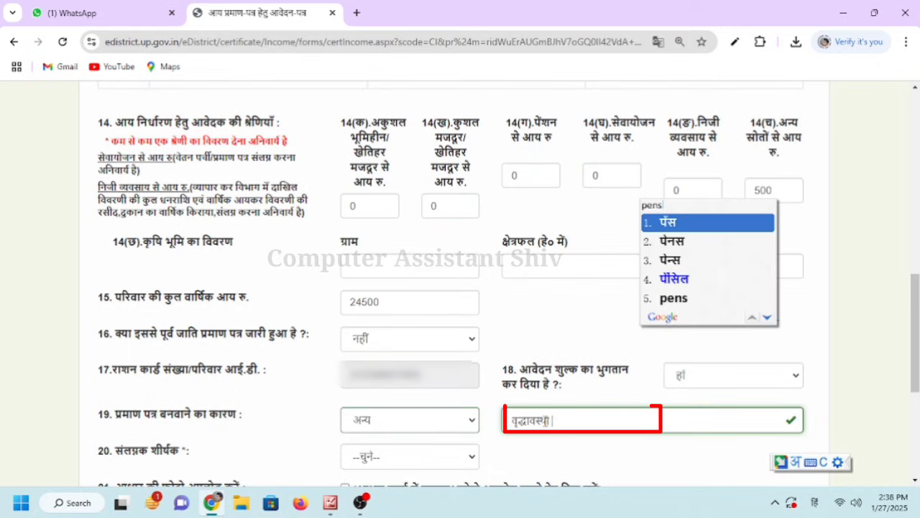
{"action": "type", "text": "in"}
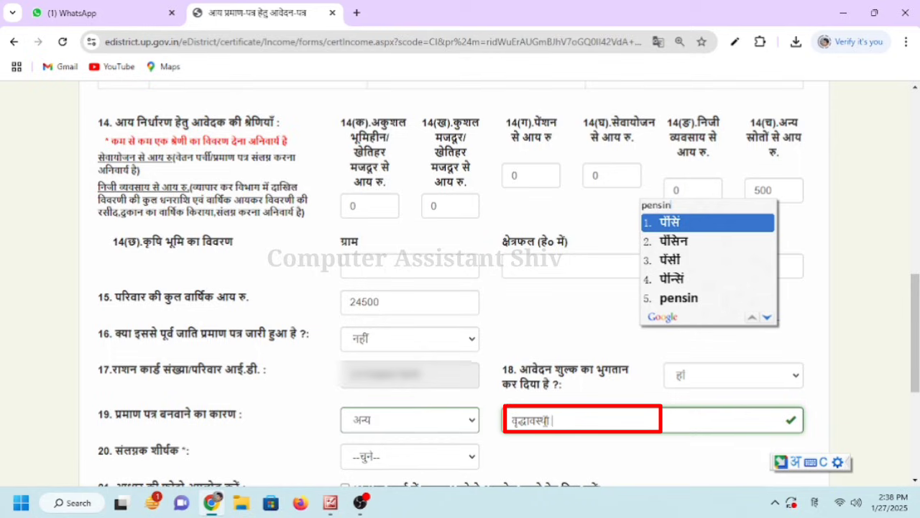
{"action": "type", "text": " he"}
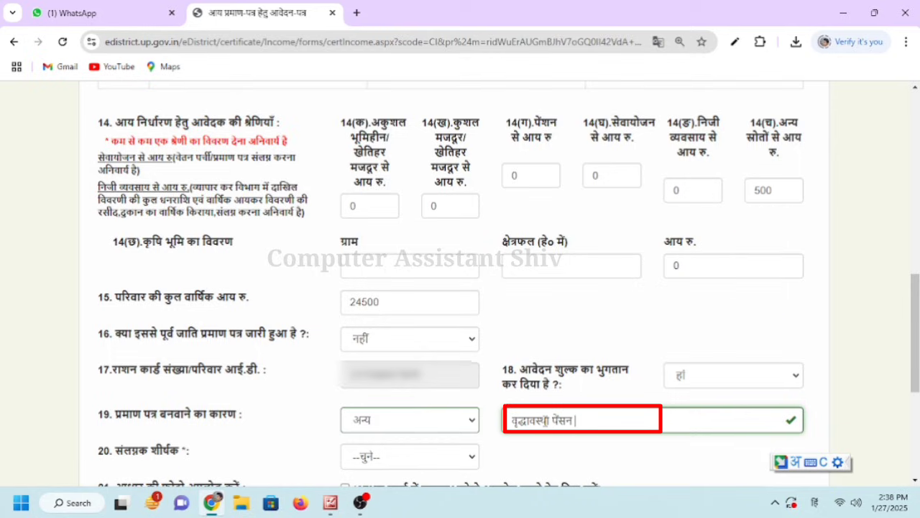
{"action": "key", "text": "space"}
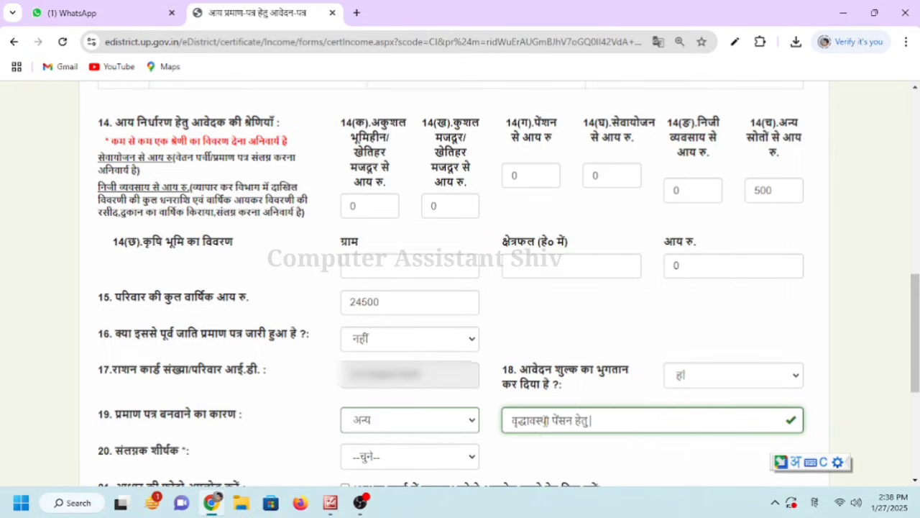
{"action": "left_click", "coordinate": [608, 455]}
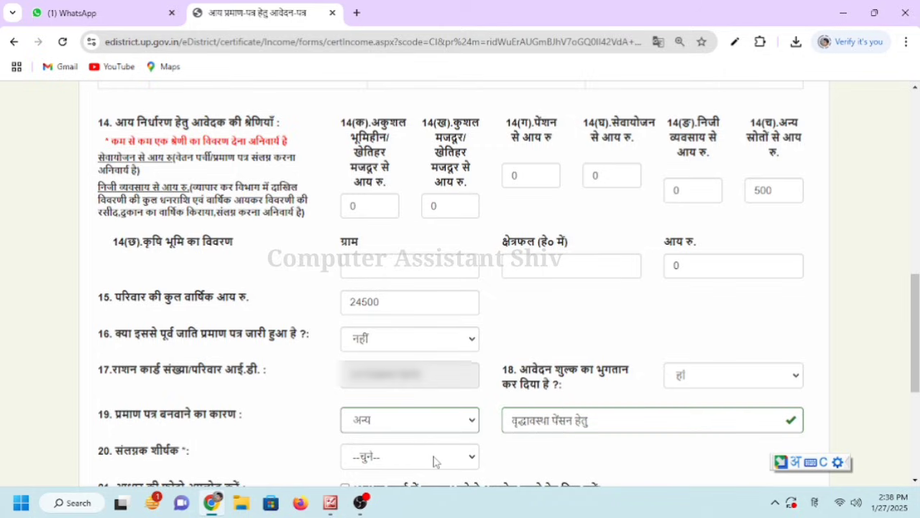
Set the 20. संलग्नक शीर्षक attachment title to फोटो after checking the available types
{"action": "scroll", "coordinate": [435, 461], "scroll_direction": "down", "scroll_amount": 4}
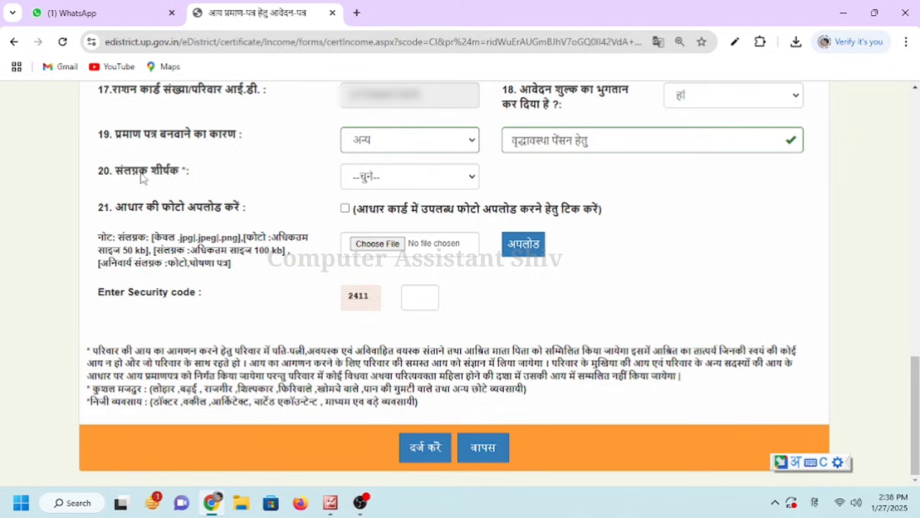
{"action": "left_click_drag", "start_coordinate": [104, 173], "coordinate": [182, 174]}
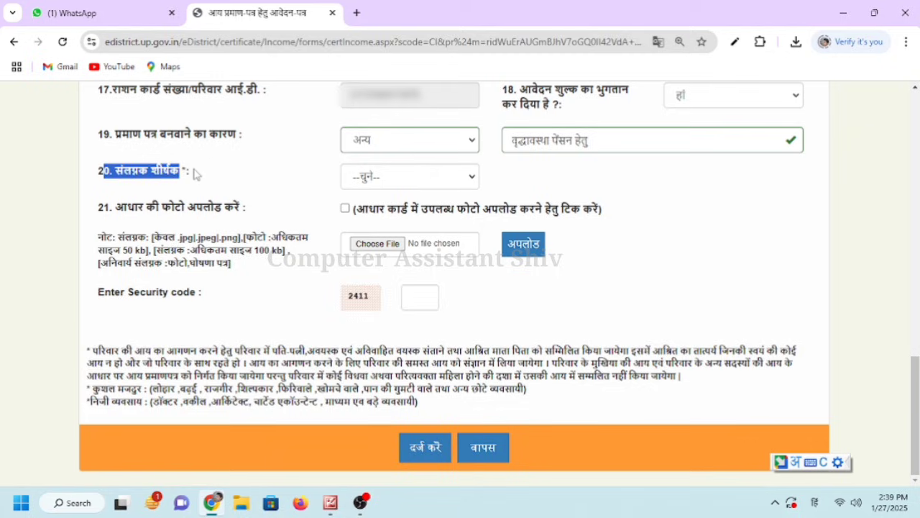
{"action": "left_click", "coordinate": [362, 180]}
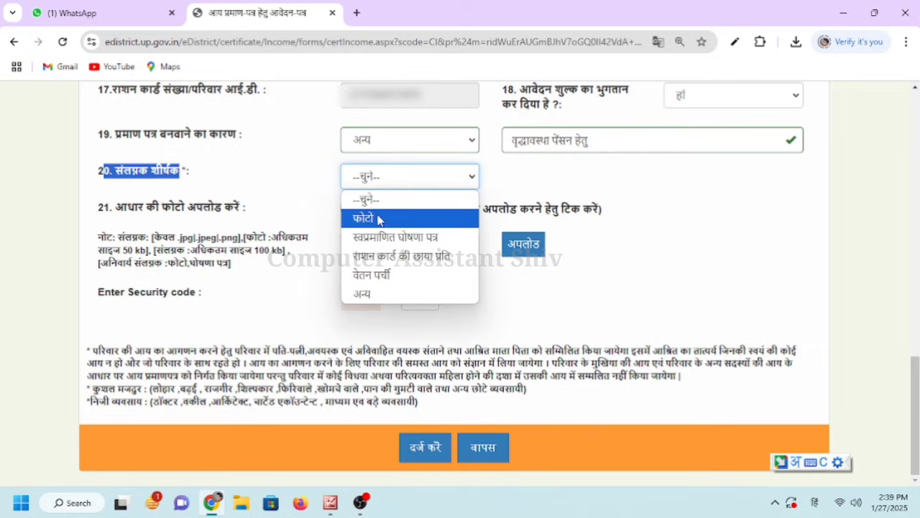
{"action": "left_click", "coordinate": [290, 179]}
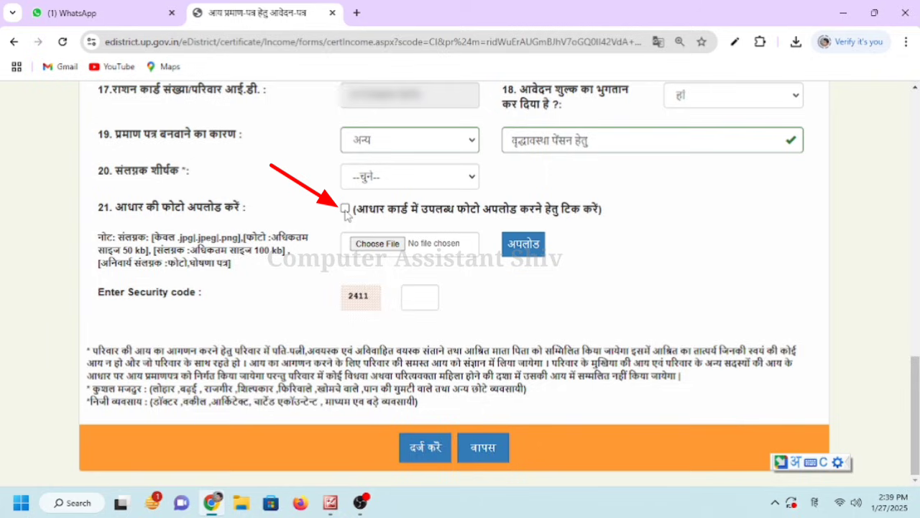
{"action": "left_click", "coordinate": [373, 180]}
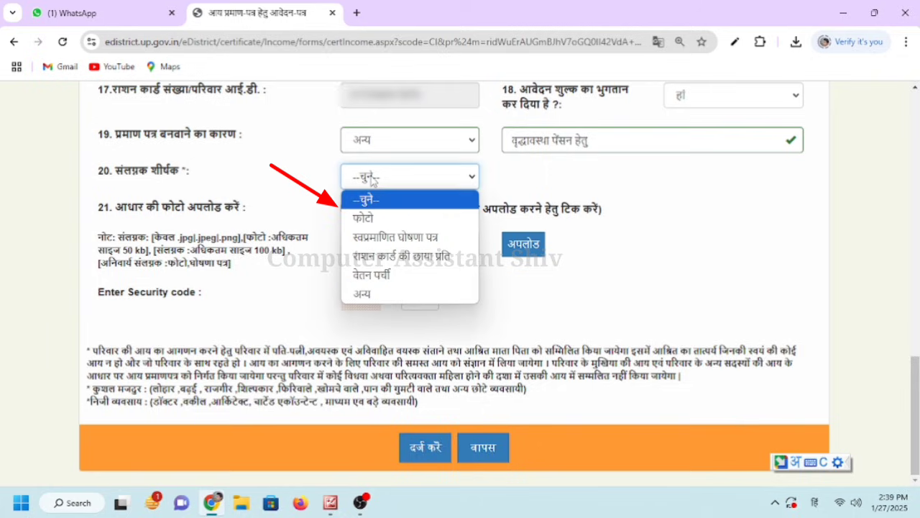
{"action": "left_click", "coordinate": [364, 218]}
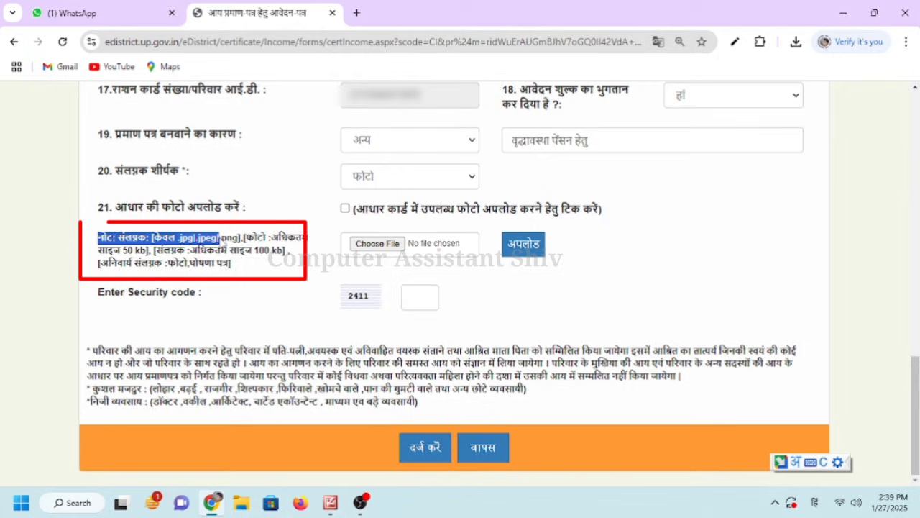
Review the allowed file formats and photo size limit, then start choosing the photo file
{"action": "left_click_drag", "start_coordinate": [219, 238], "coordinate": [295, 244]}
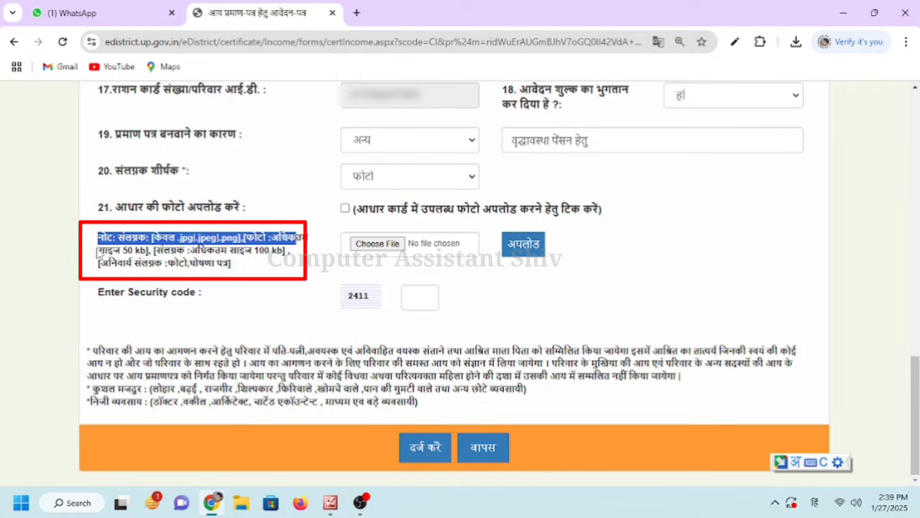
{"action": "left_click_drag", "start_coordinate": [98, 238], "coordinate": [270, 252]}
{"action": "left_click", "coordinate": [206, 258]}
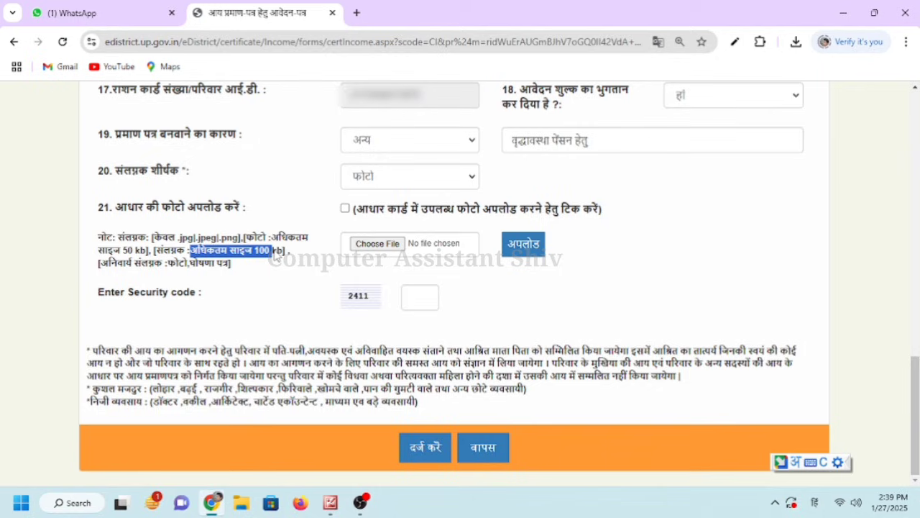
{"action": "left_click", "coordinate": [191, 273]}
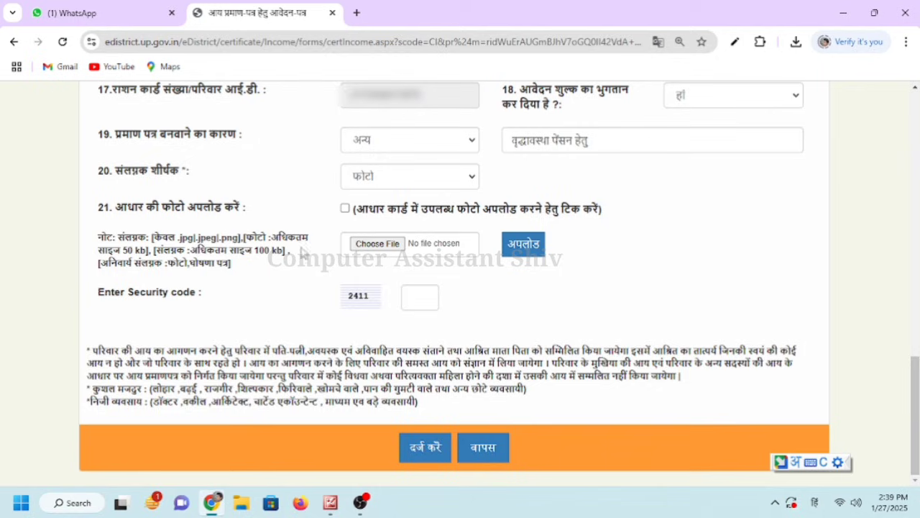
{"action": "left_click", "coordinate": [370, 244]}
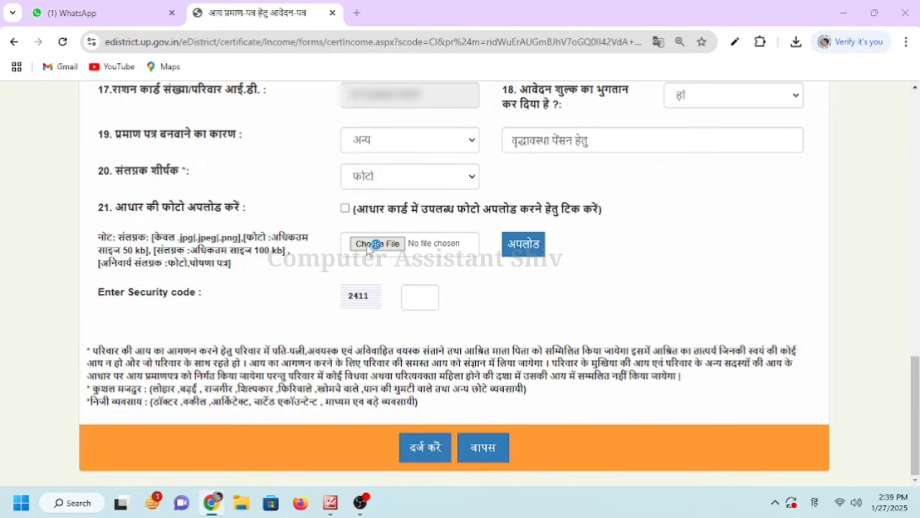
Upload the applicant's photo .jpg so फोटो appears in the attachment list
{"action": "left_click", "coordinate": [414, 144]}
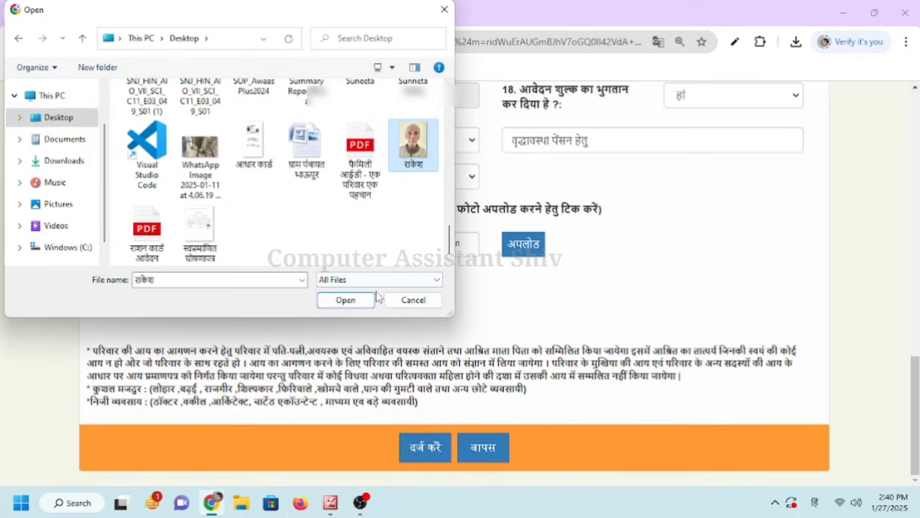
{"action": "left_click", "coordinate": [352, 301]}
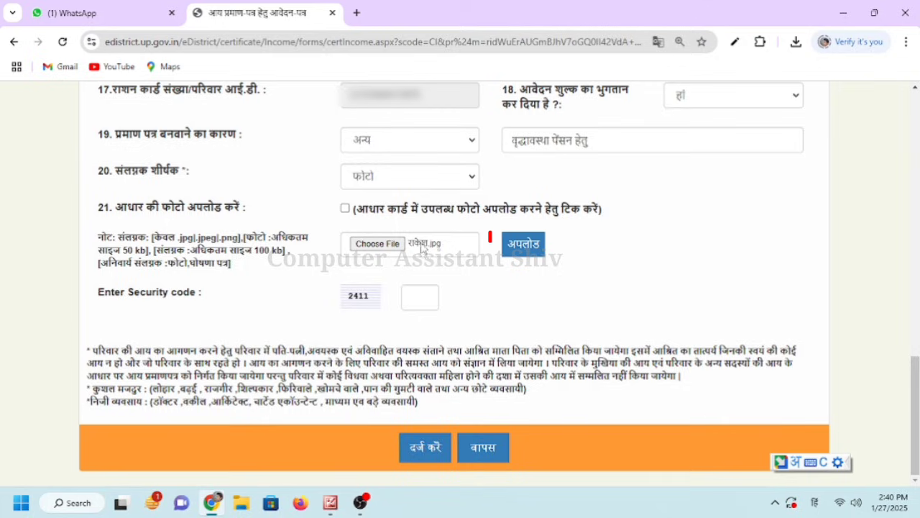
{"action": "left_click", "coordinate": [516, 251]}
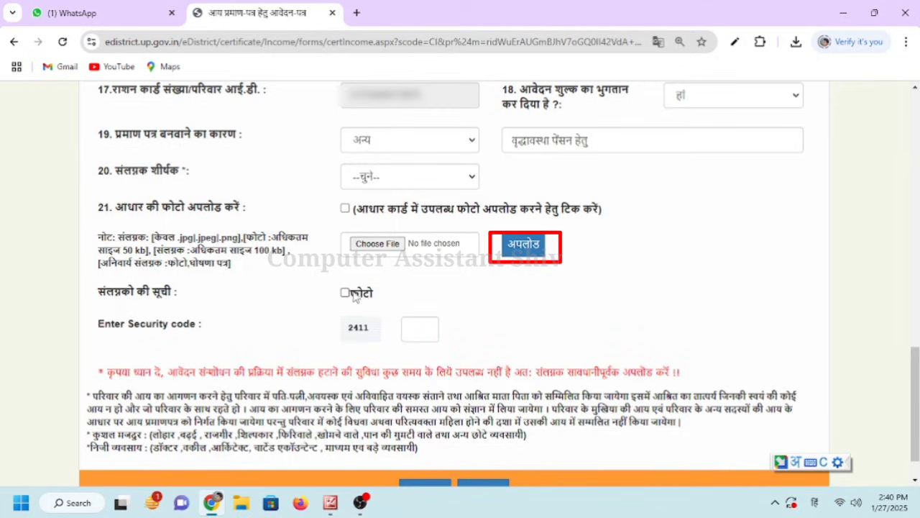
{"action": "left_click_drag", "start_coordinate": [351, 295], "coordinate": [374, 295]}
{"action": "left_click", "coordinate": [412, 300]}
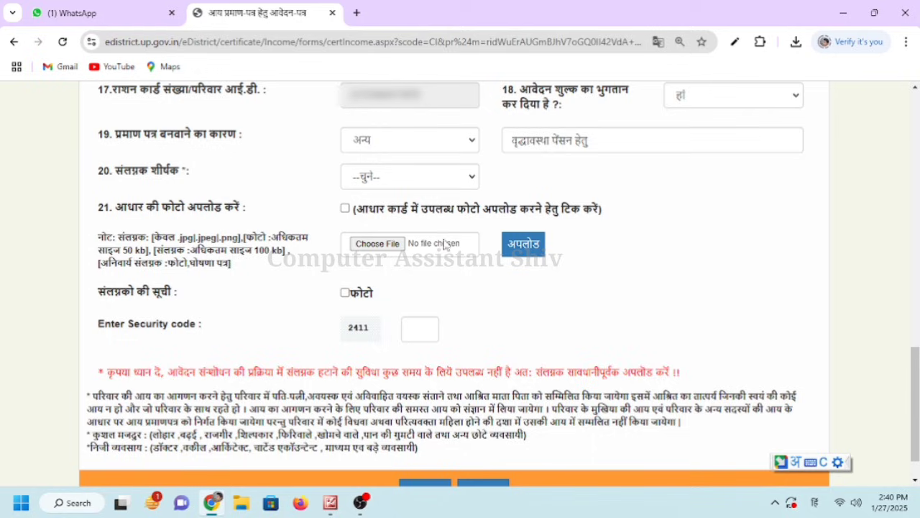
{"action": "left_click", "coordinate": [405, 184]}
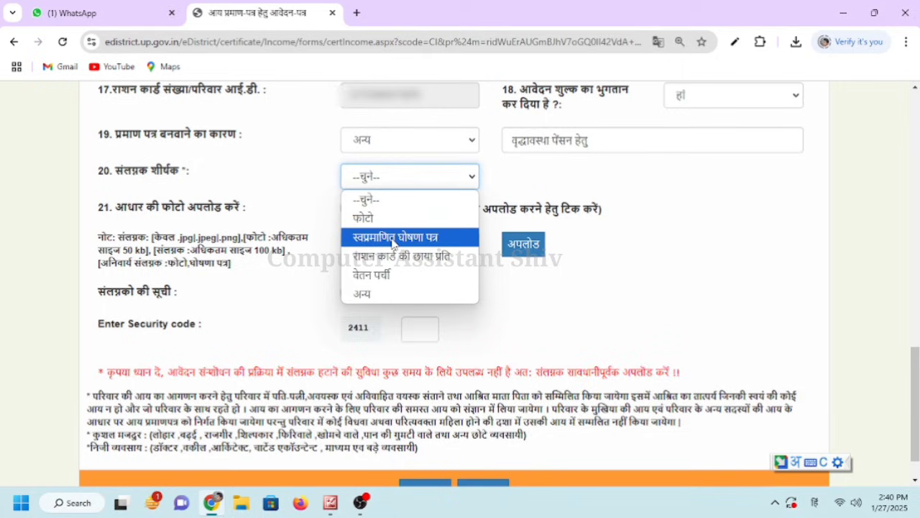
Upload the self-attested declaration file under the title स्वप्रमाणित घोषणा पत्र
{"action": "left_click", "coordinate": [393, 237]}
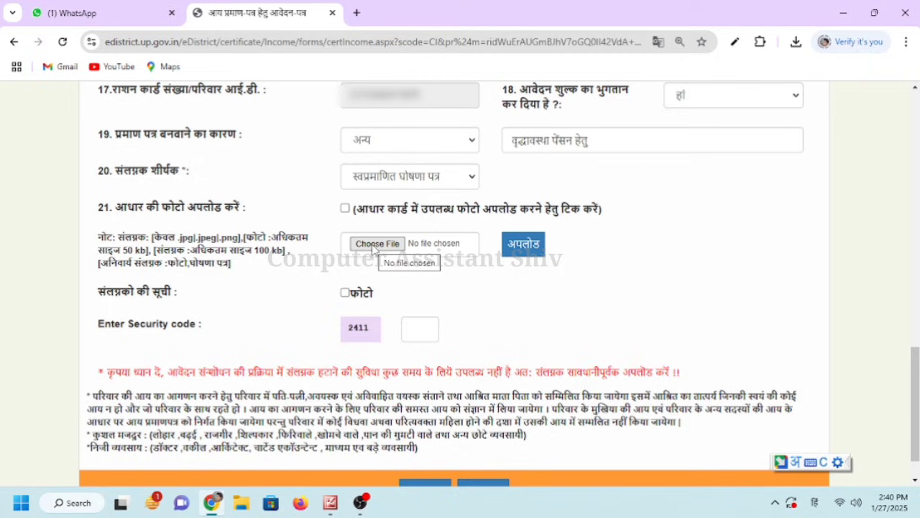
{"action": "left_click", "coordinate": [375, 245]}
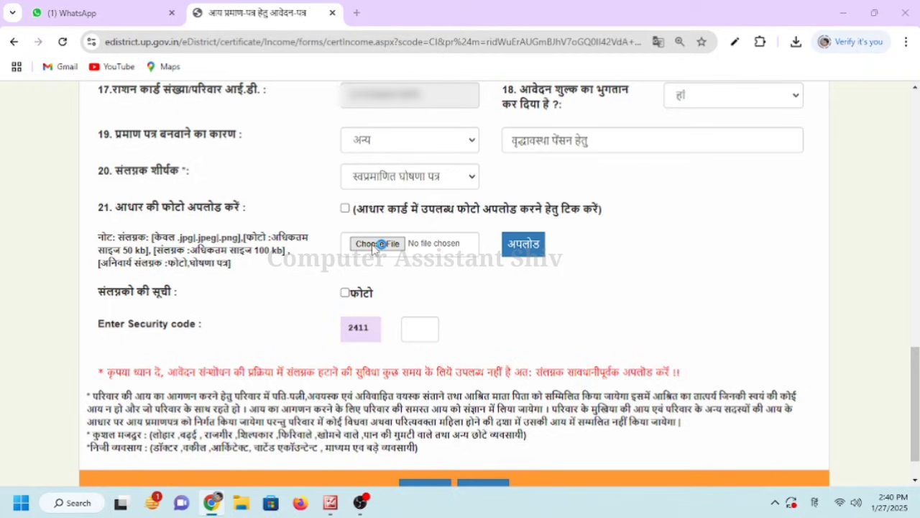
{"action": "left_click", "coordinate": [200, 229]}
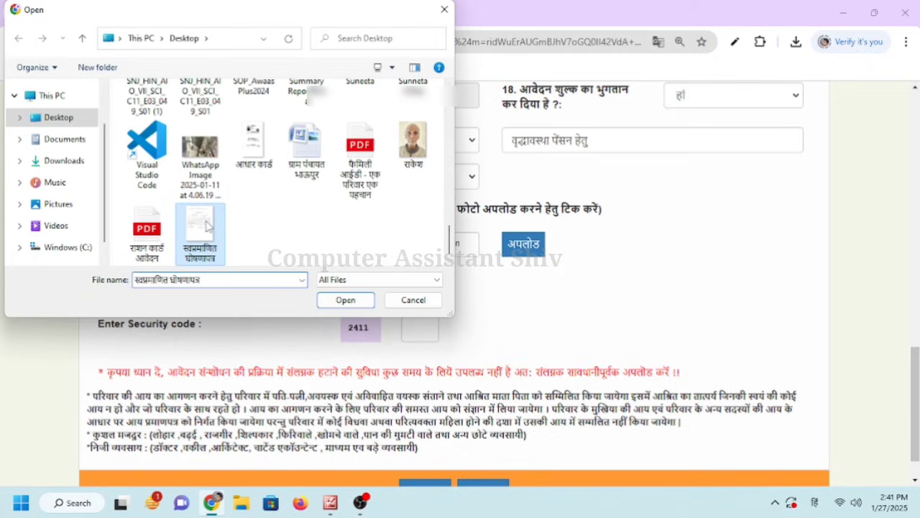
{"action": "left_click", "coordinate": [346, 299]}
{"action": "left_click", "coordinate": [523, 244]}
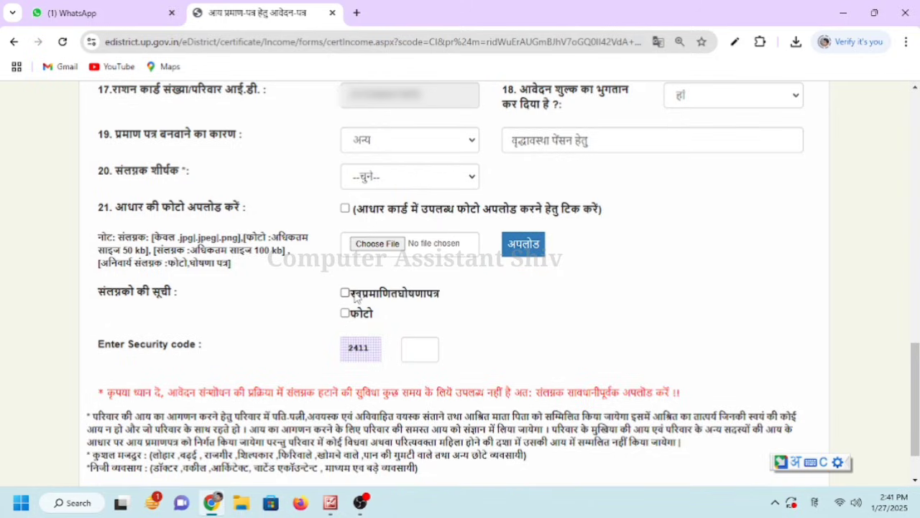
{"action": "double_click", "coordinate": [357, 298]}
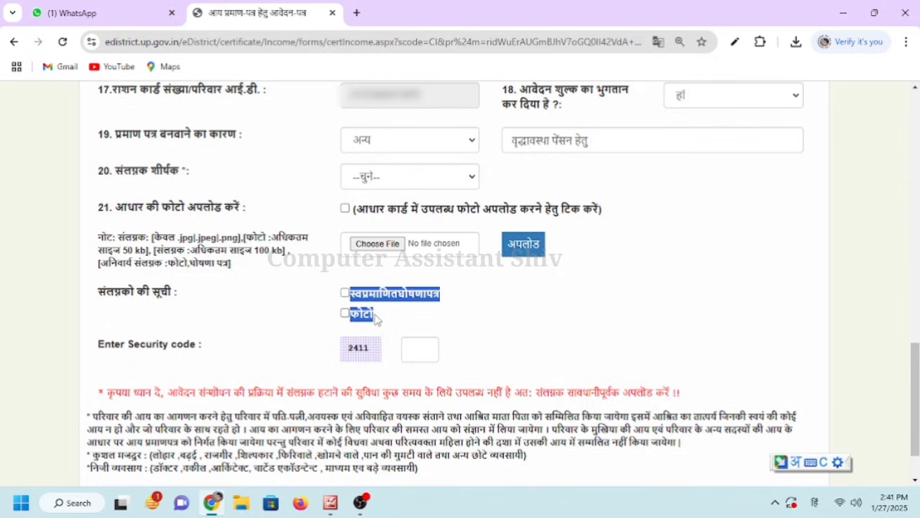
{"action": "left_click", "coordinate": [424, 314]}
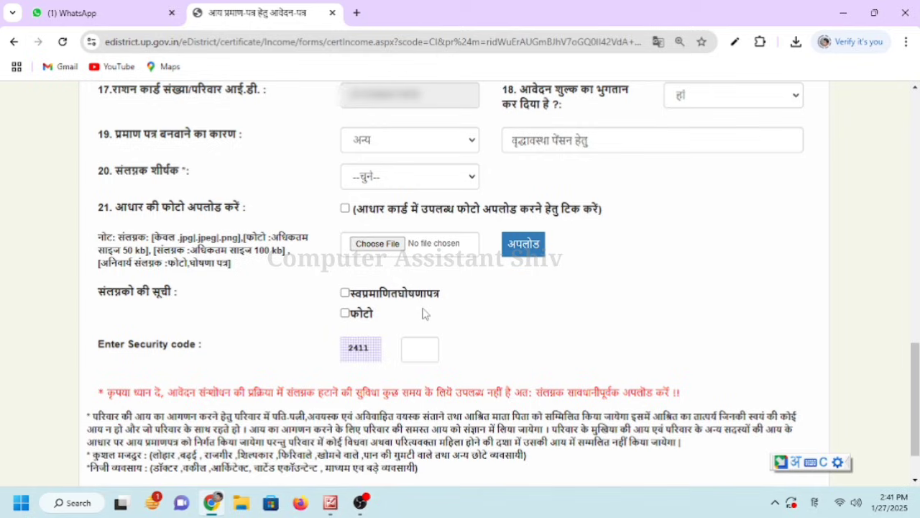
{"action": "left_click", "coordinate": [406, 177]}
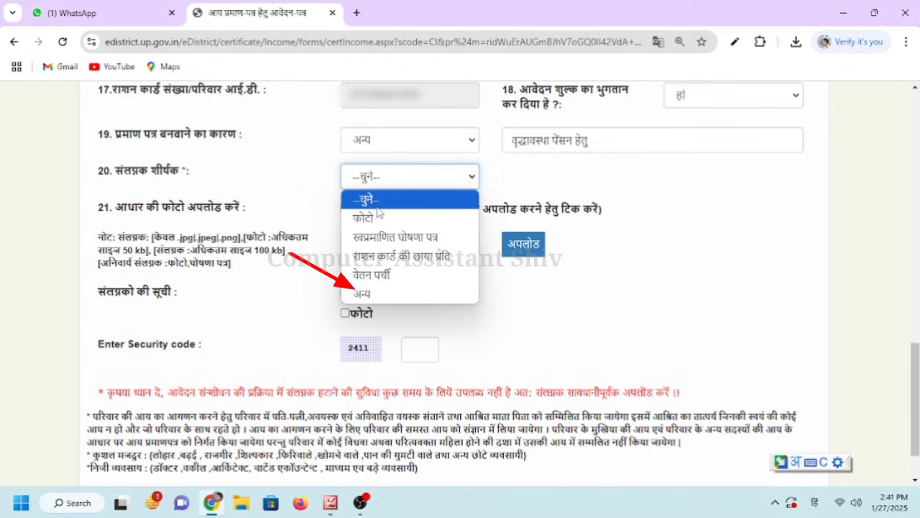
Upload the Aadhaar card image under अन्य with the custom title आधार कार्ड
{"action": "left_click", "coordinate": [373, 294]}
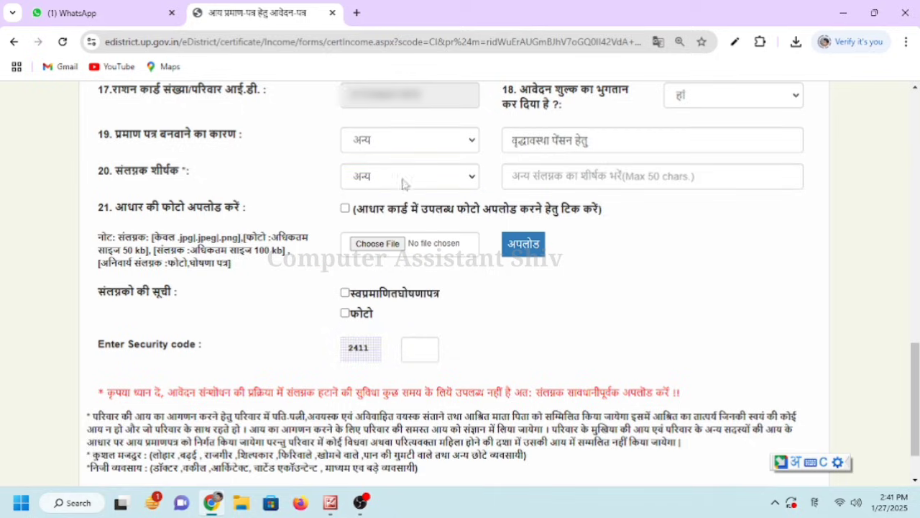
{"action": "left_click", "coordinate": [559, 181]}
{"action": "type", "text": "आधार "}
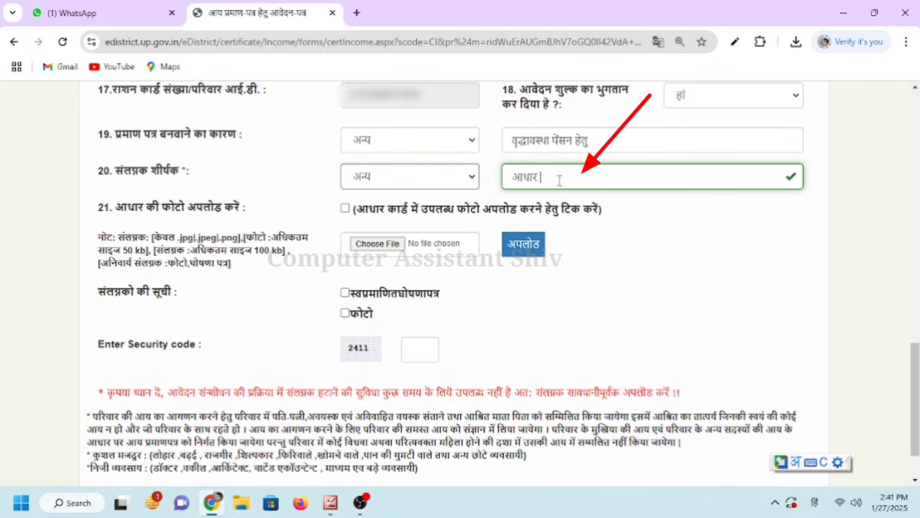
{"action": "type", "text": "card"}
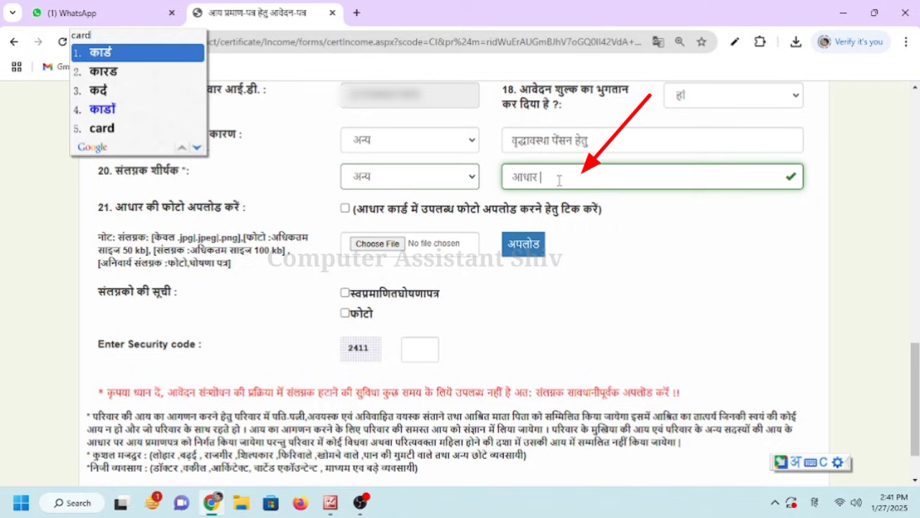
{"action": "key", "text": "space"}
{"action": "left_click", "coordinate": [377, 244]}
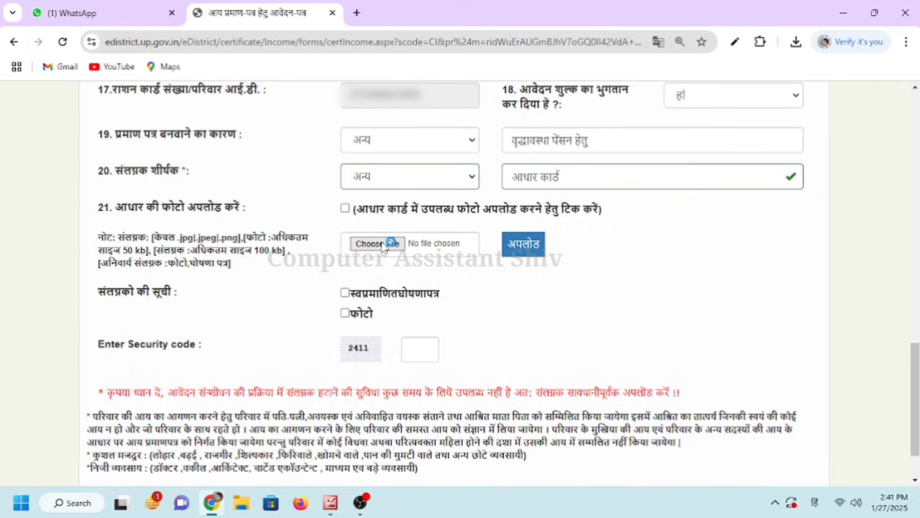
{"action": "scroll", "coordinate": [257, 158], "scroll_direction": "down", "scroll_amount": 5}
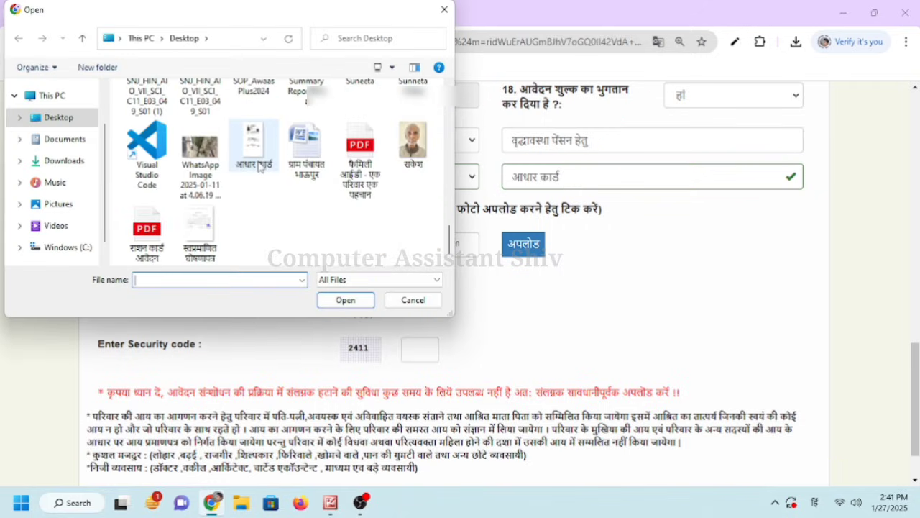
{"action": "left_click", "coordinate": [257, 157]}
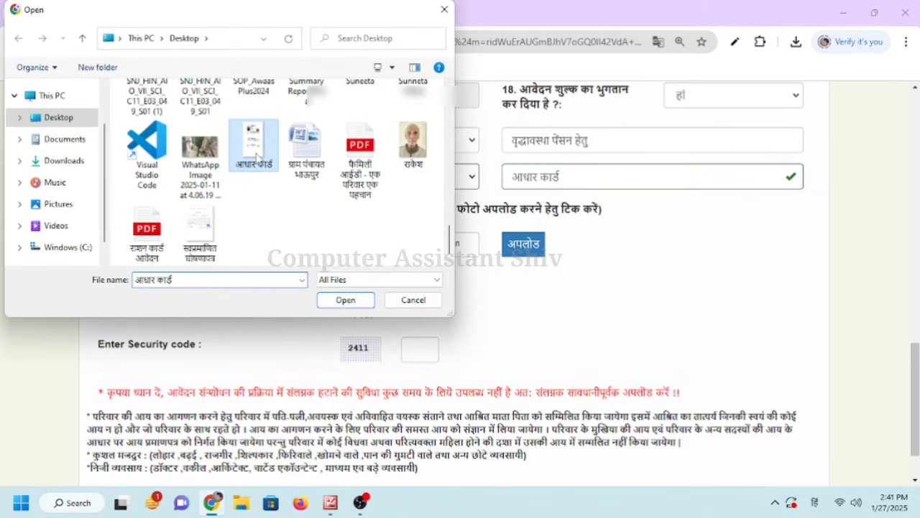
{"action": "left_click", "coordinate": [346, 300]}
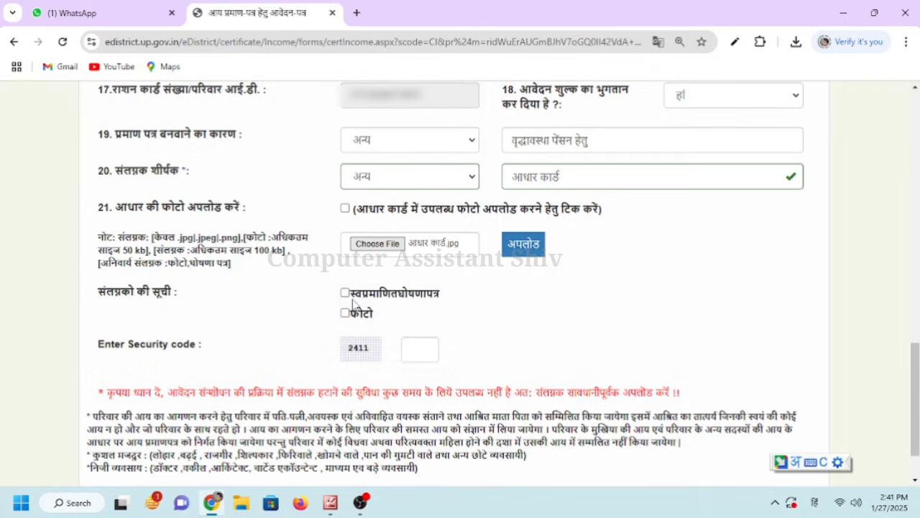
{"action": "left_click", "coordinate": [524, 245]}
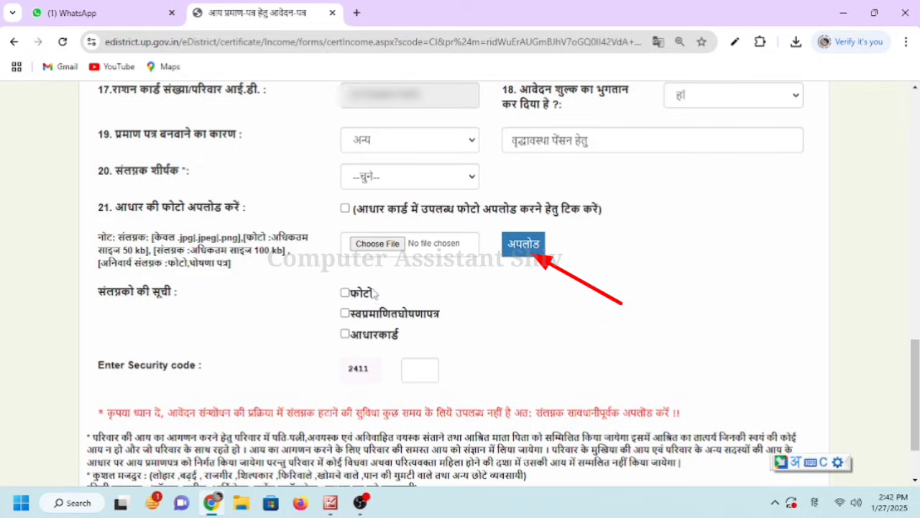
{"action": "left_click_drag", "start_coordinate": [322, 279], "coordinate": [394, 343]}
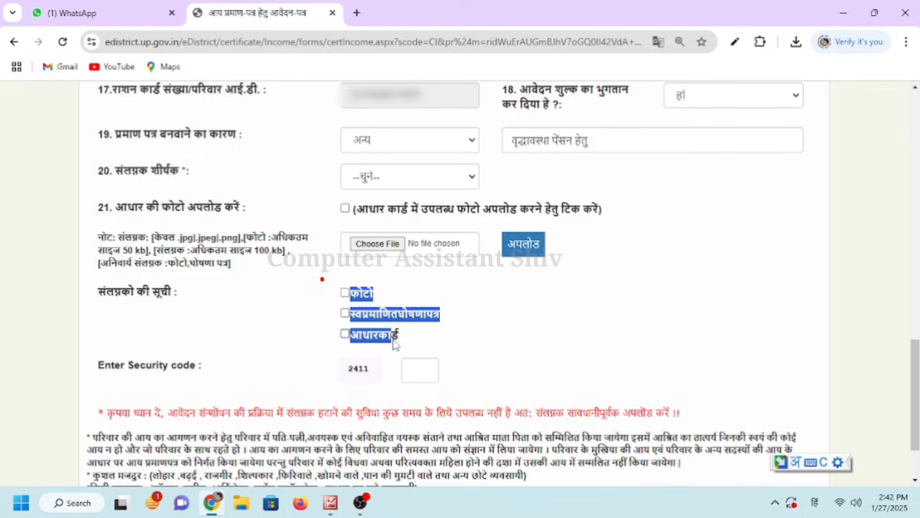
Type the displayed security code into the Security code box using English input
{"action": "left_click", "coordinate": [456, 343]}
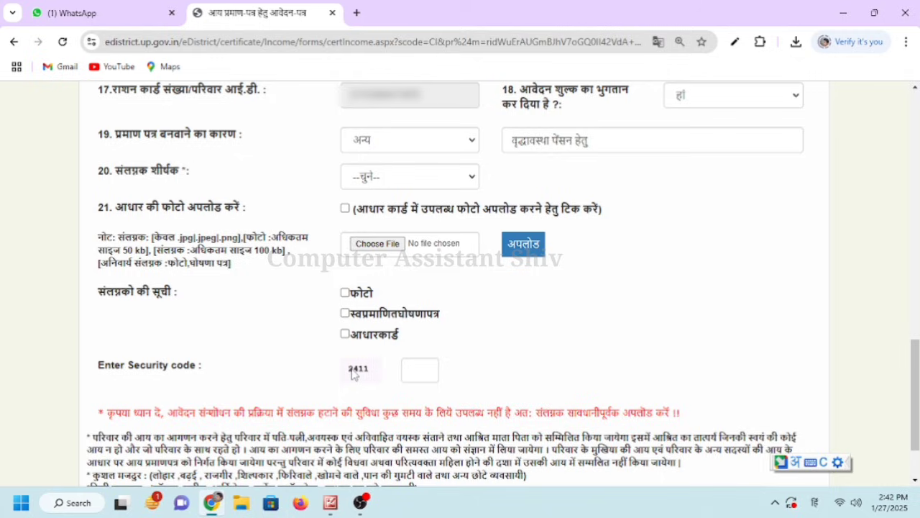
{"action": "left_click", "coordinate": [420, 372]}
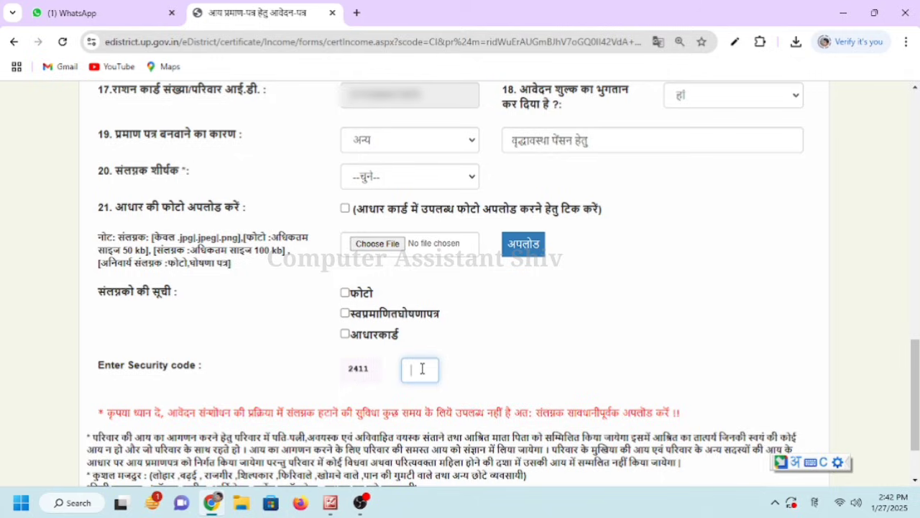
{"action": "key", "text": "super+space"}
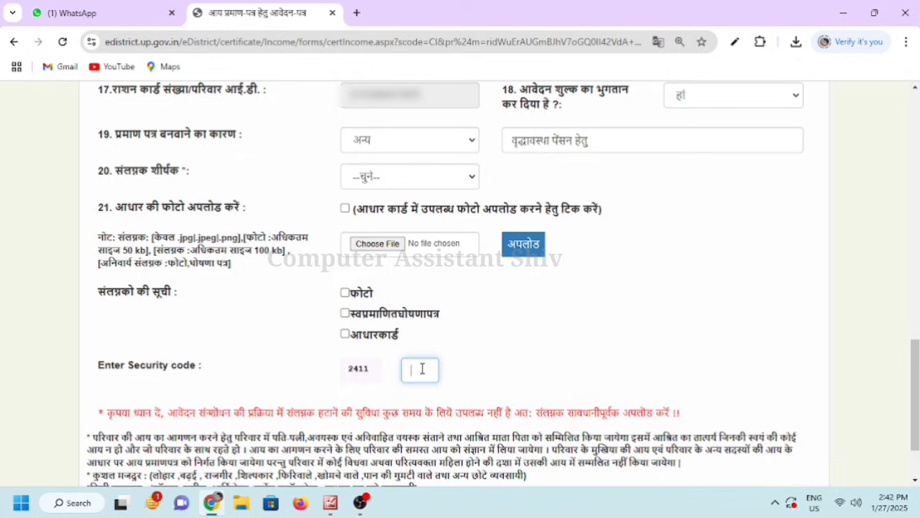
{"action": "type", "text": "2411"}
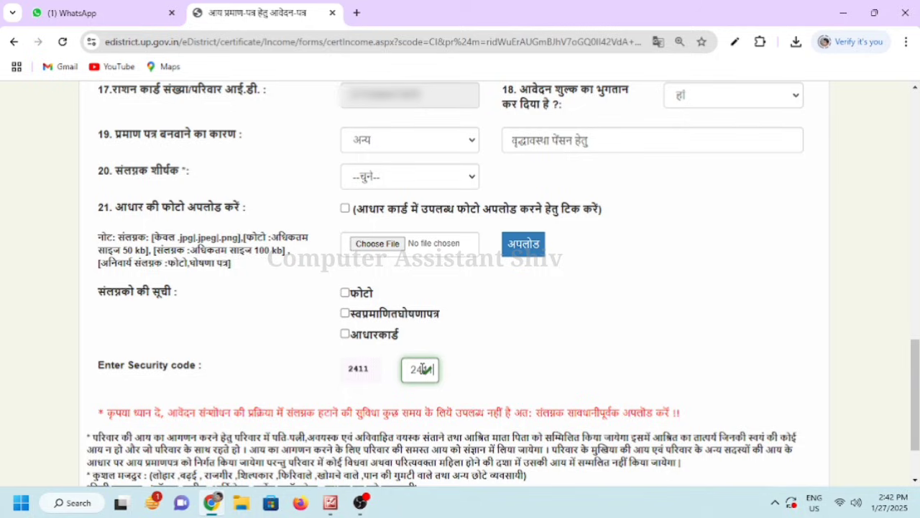
{"action": "left_click", "coordinate": [562, 350]}
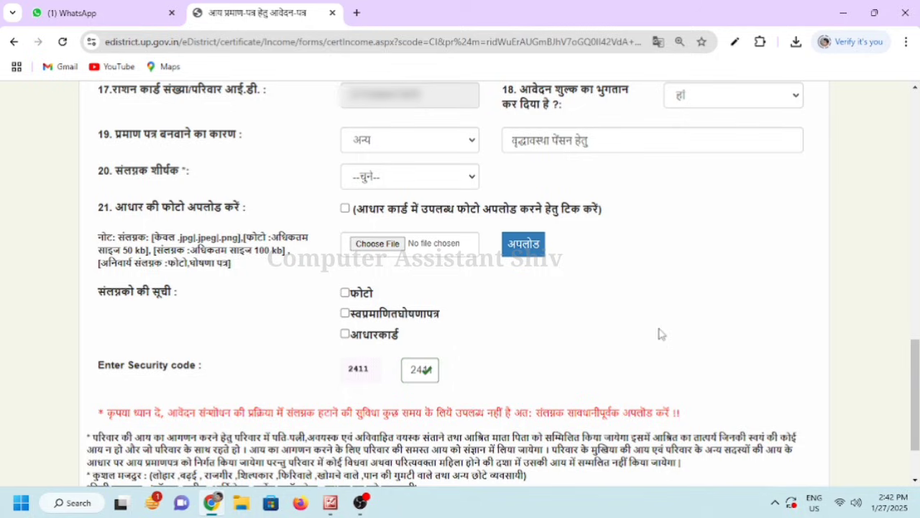
{"action": "scroll", "coordinate": [729, 161], "scroll_direction": "down", "scroll_amount": 2}
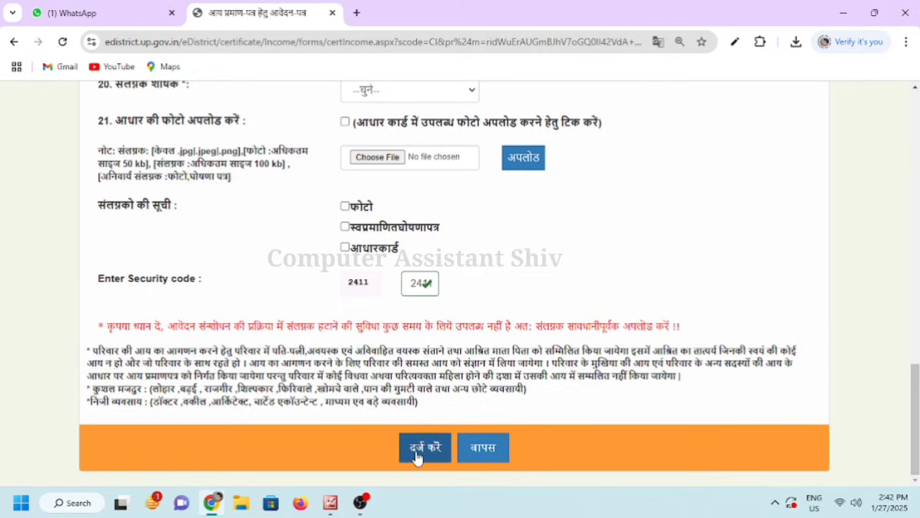
Submit the form with दर्ज करें and scroll the summary showing income 24000 and three attachments
{"action": "left_click", "coordinate": [416, 453]}
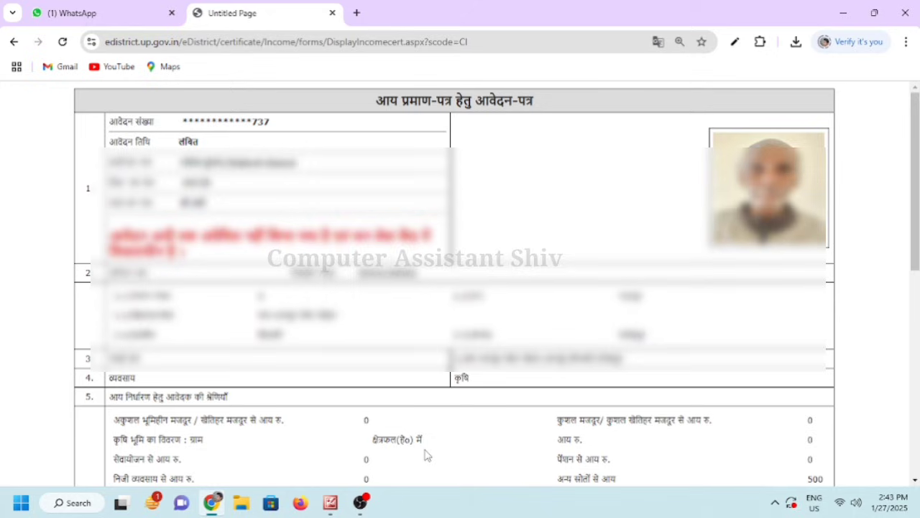
{"action": "scroll", "coordinate": [425, 454], "scroll_direction": "down", "scroll_amount": 6}
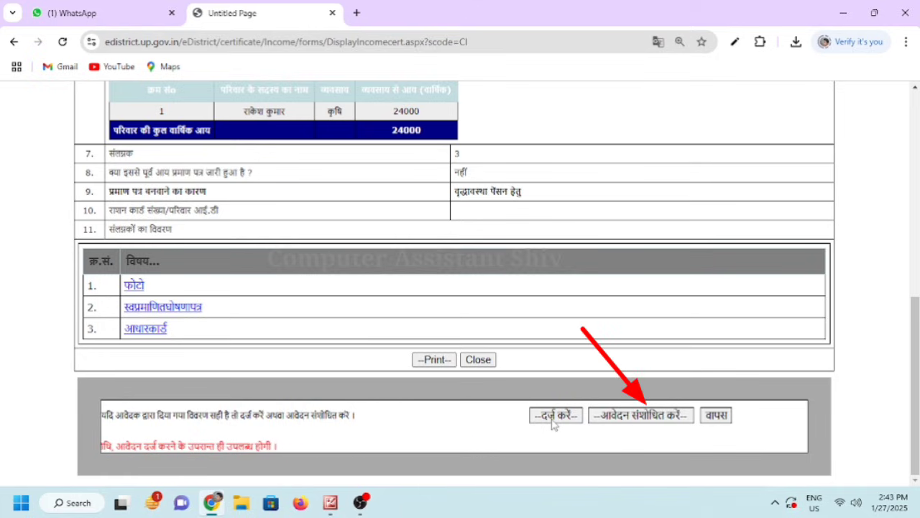
Search Yahoo for 'sahaj portal' in a new tab and open the HOME - Sahaj result
{"action": "left_click", "coordinate": [358, 13]}
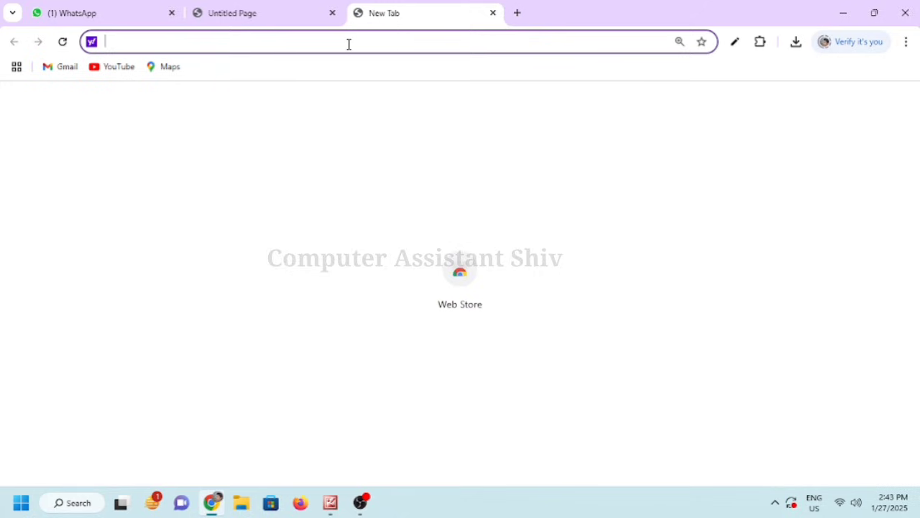
{"action": "type", "text": "sahaj portaal"}
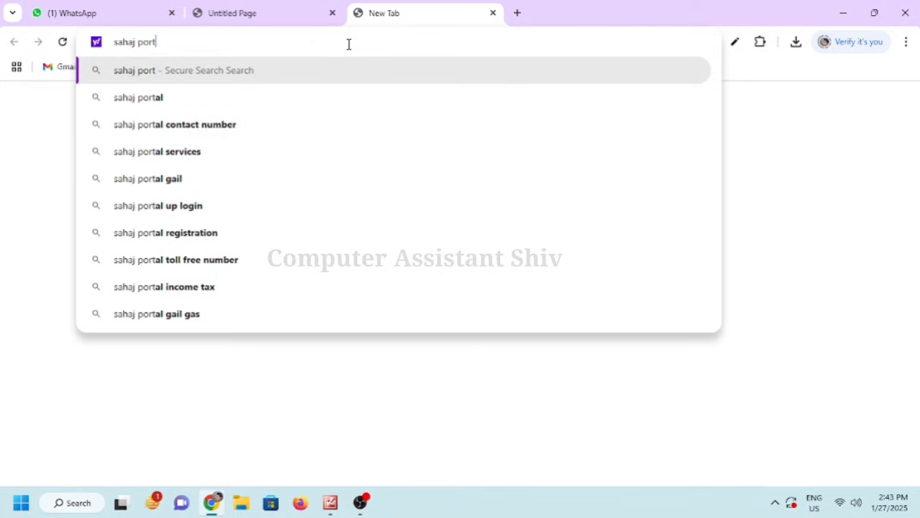
{"action": "key", "text": "BackSpace"}
{"action": "key", "text": "BackSpace"}
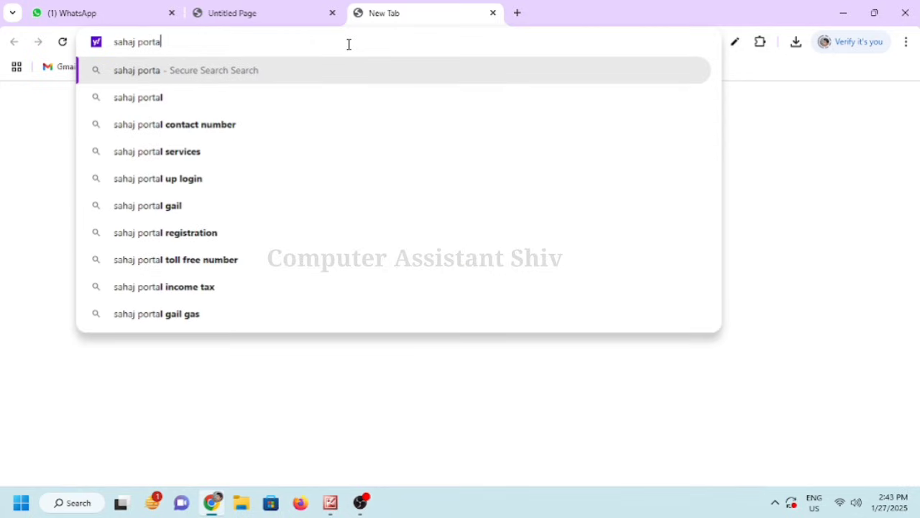
{"action": "type", "text": "l"}
{"action": "key", "text": "Return"}
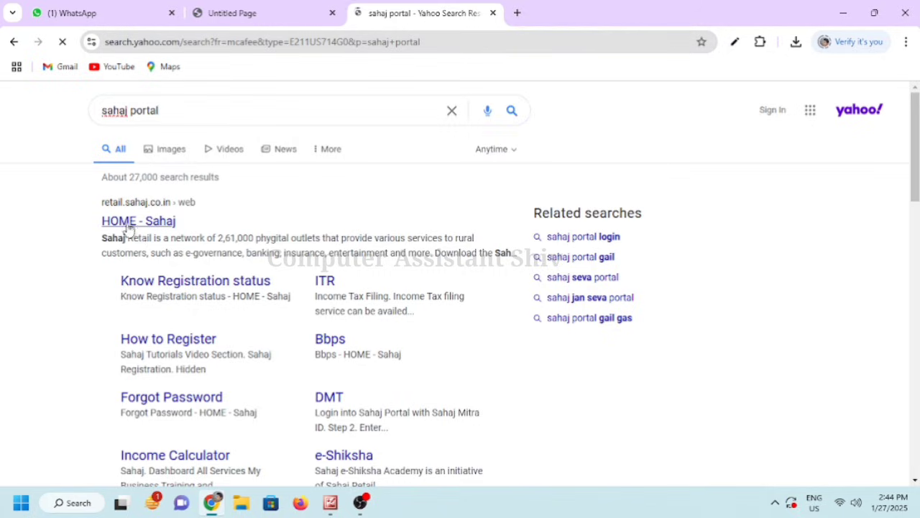
{"action": "left_click", "coordinate": [132, 226]}
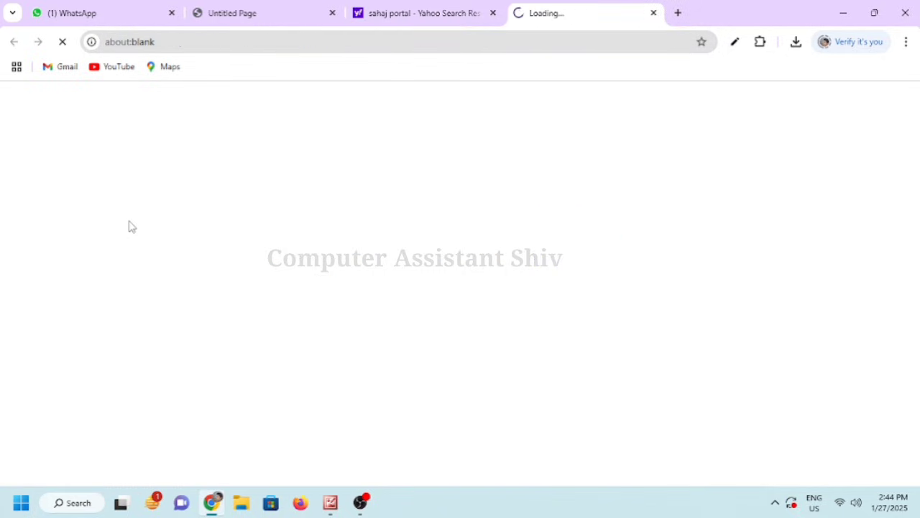
{"action": "left_click", "coordinate": [493, 13]}
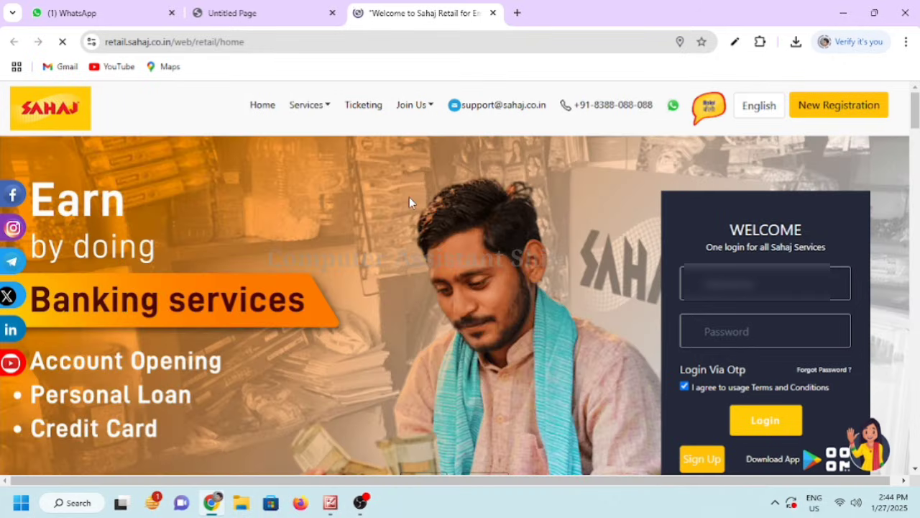
Log in to Sahaj Retail, dismiss the training and Mega Loan popups, and allow the welcome prompt
{"action": "left_click", "coordinate": [760, 427]}
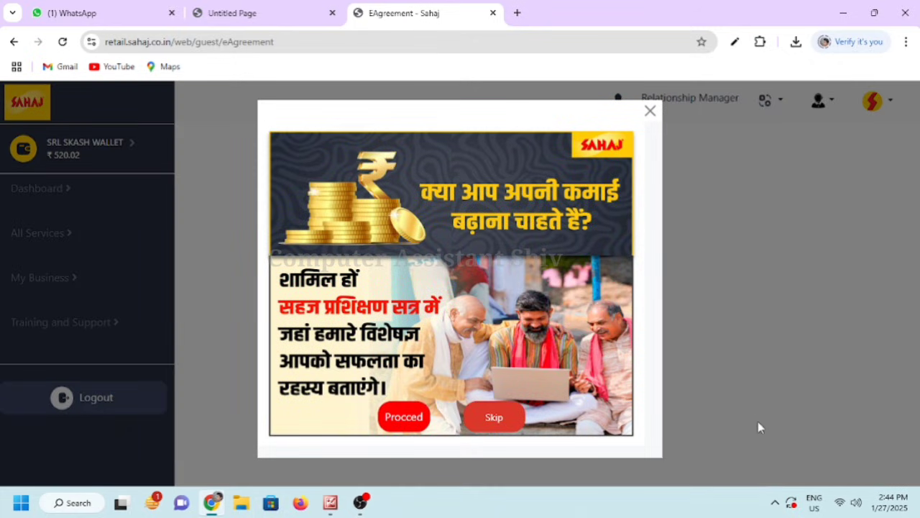
{"action": "left_click", "coordinate": [650, 112]}
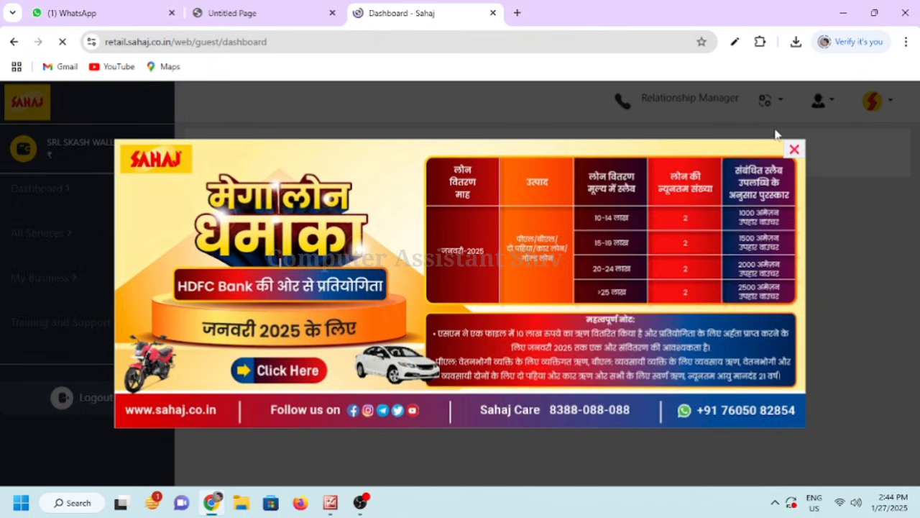
{"action": "left_click", "coordinate": [794, 149]}
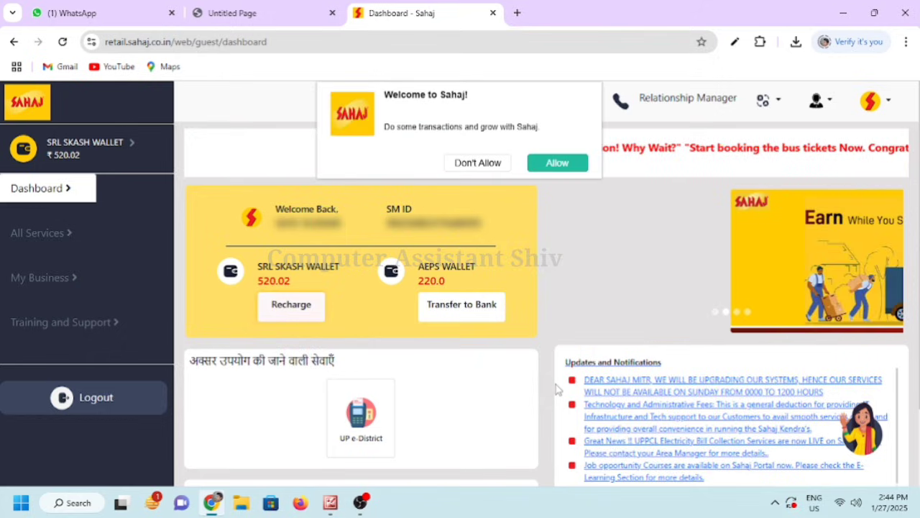
{"action": "left_click", "coordinate": [555, 163]}
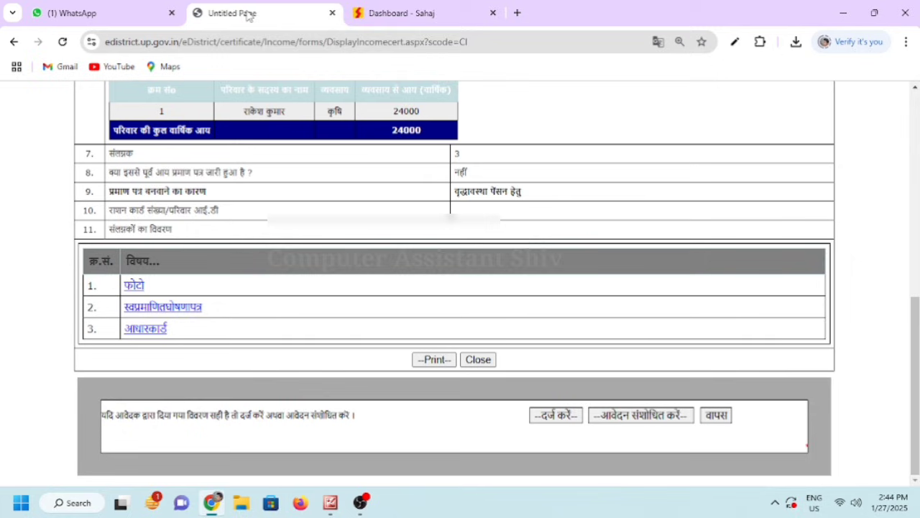
Confirm the eDistrict application and pay the ₹30.00 fee from the Skash wallet using the PIN
{"action": "left_click", "coordinate": [243, 9]}
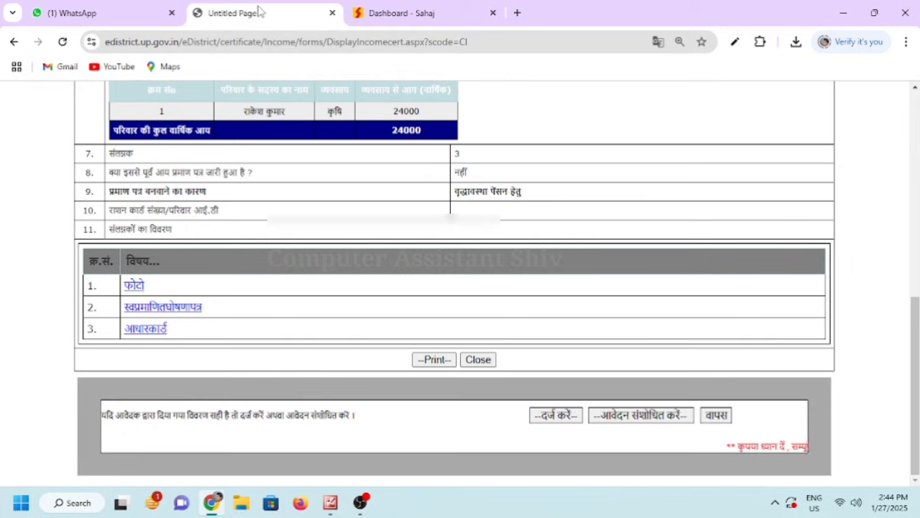
{"action": "left_click", "coordinate": [553, 416]}
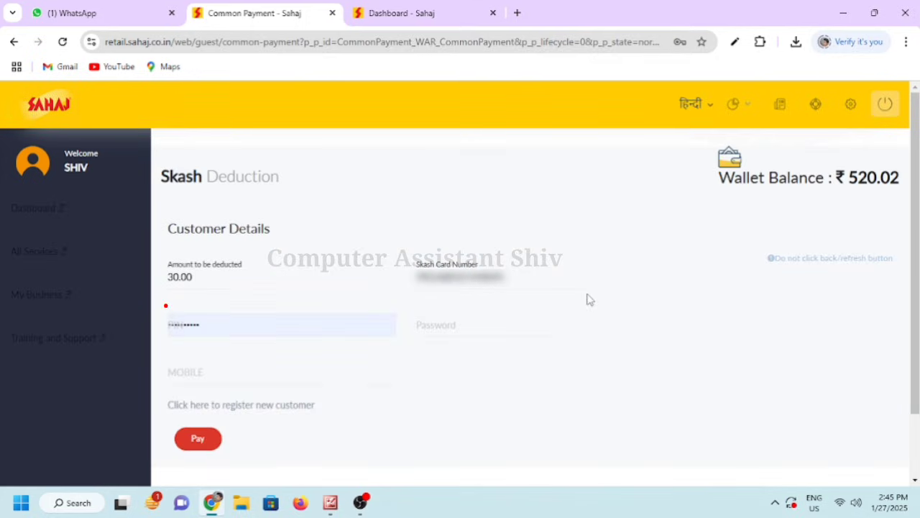
{"action": "left_click", "coordinate": [222, 321]}
{"action": "type", "text": "••••"}
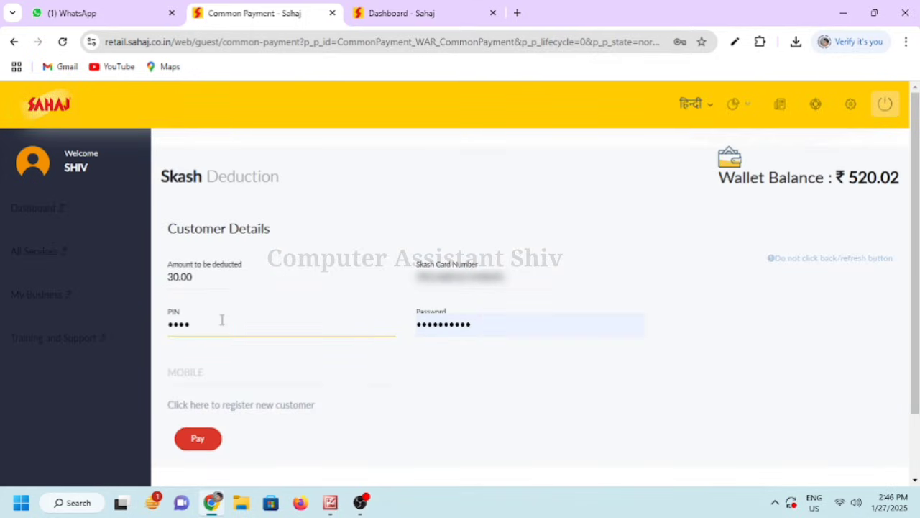
{"action": "left_click", "coordinate": [196, 443]}
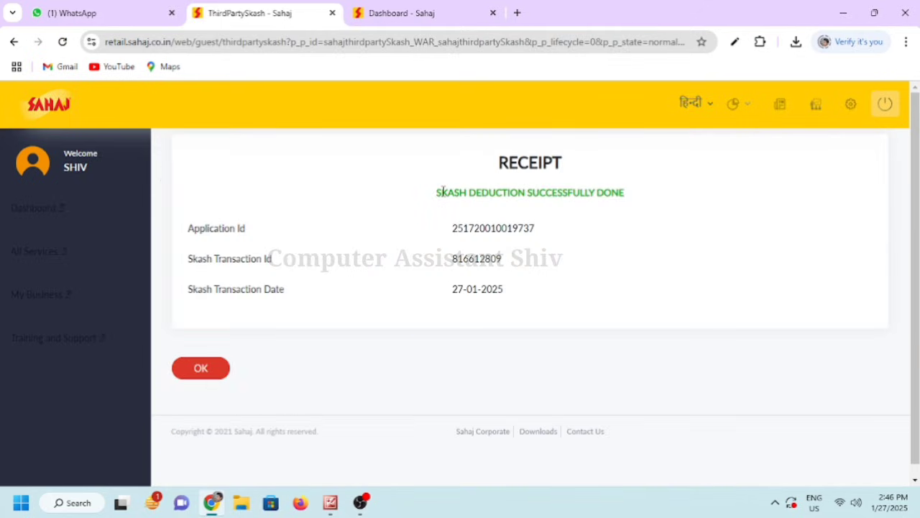
{"action": "left_click_drag", "start_coordinate": [437, 192], "coordinate": [639, 199]}
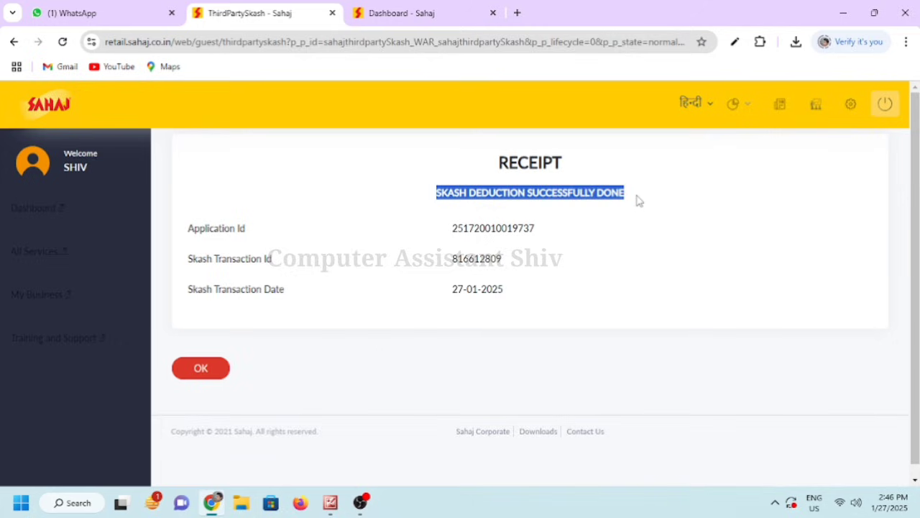
{"action": "left_click", "coordinate": [639, 202]}
Return to eDistrict from the Sahaj receipt and forward the application to the approval authority
{"action": "left_click", "coordinate": [204, 371]}
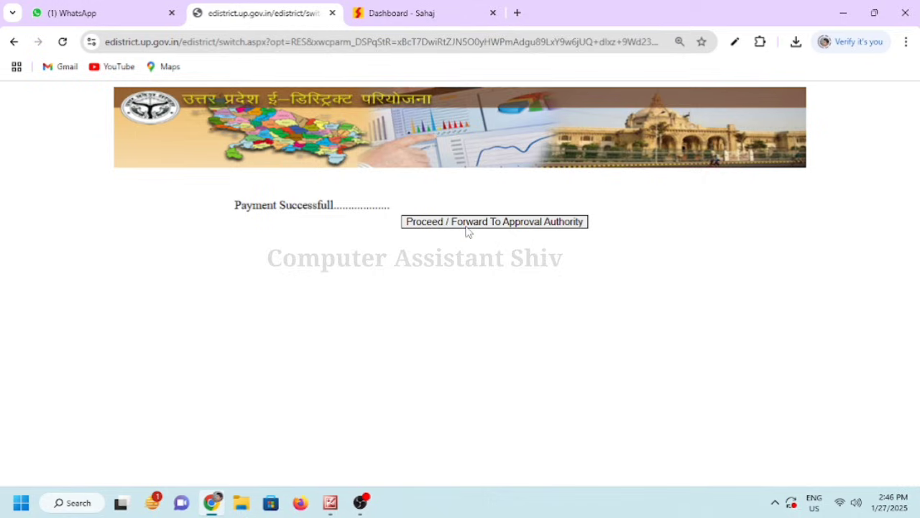
{"action": "left_click", "coordinate": [469, 228]}
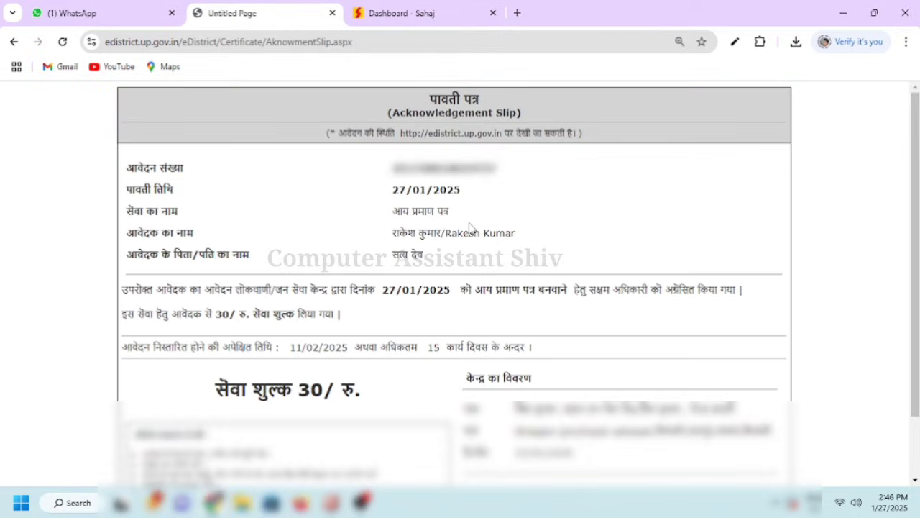